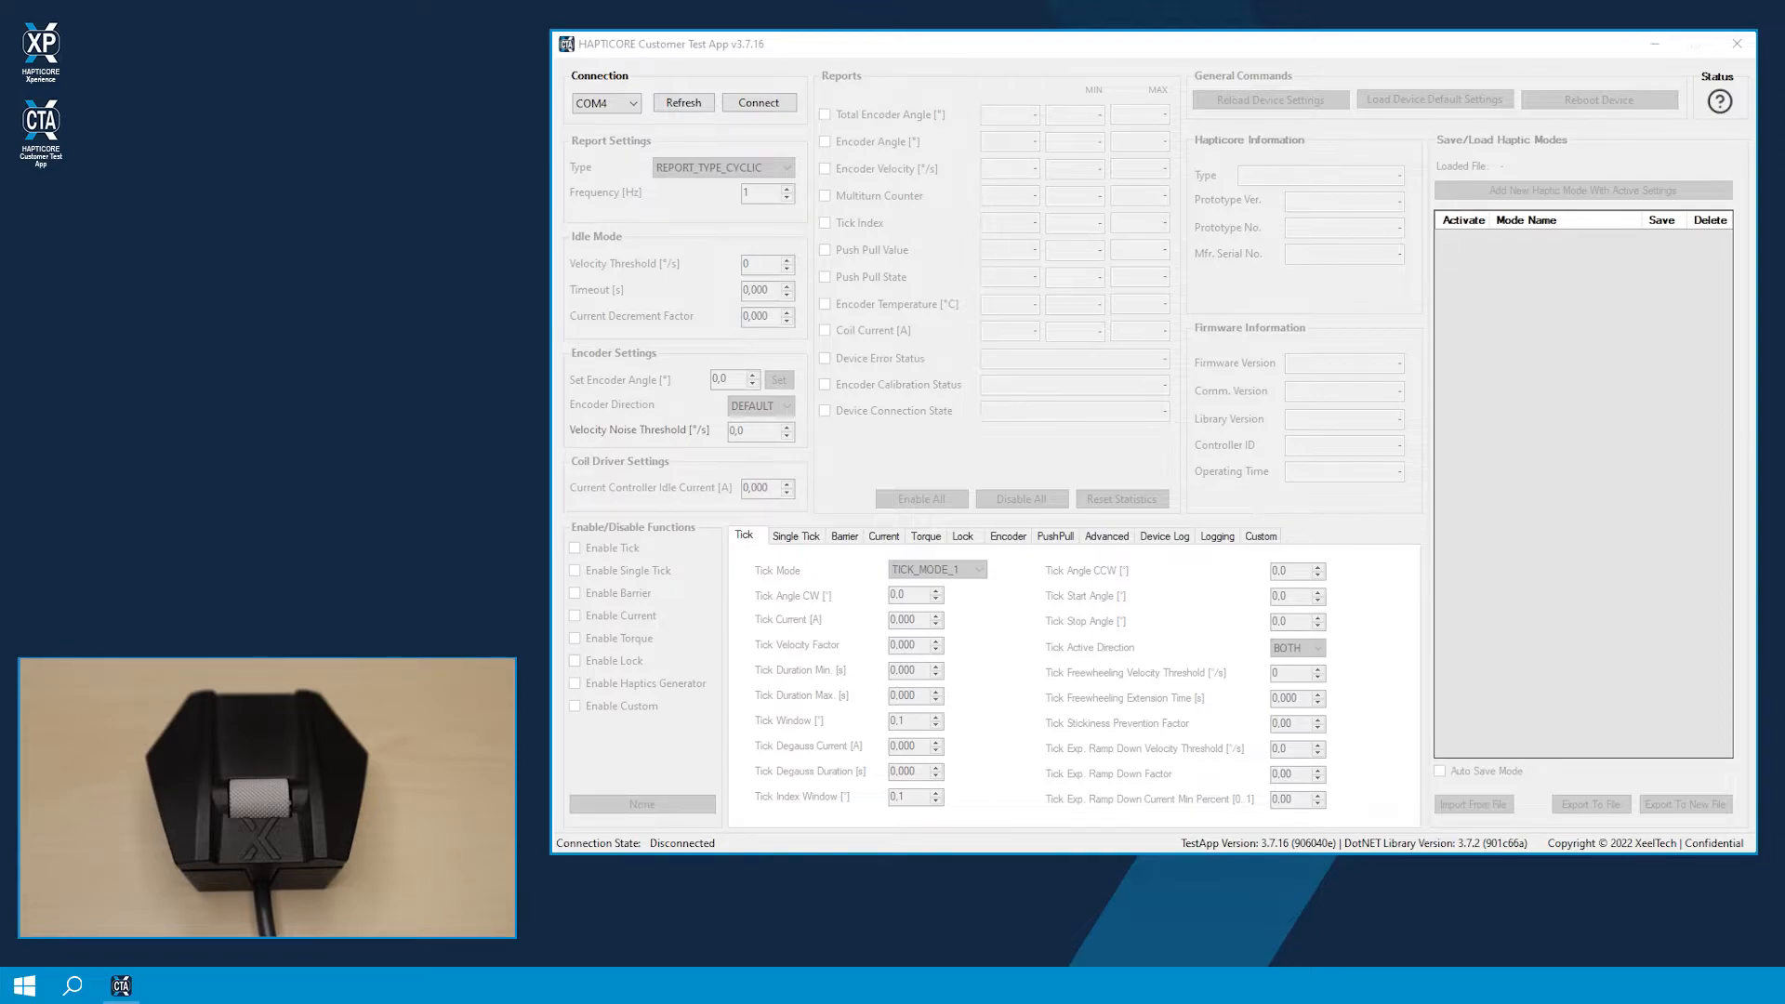
Step: Connect to the haptic device on port COM92
left_click(634, 106)
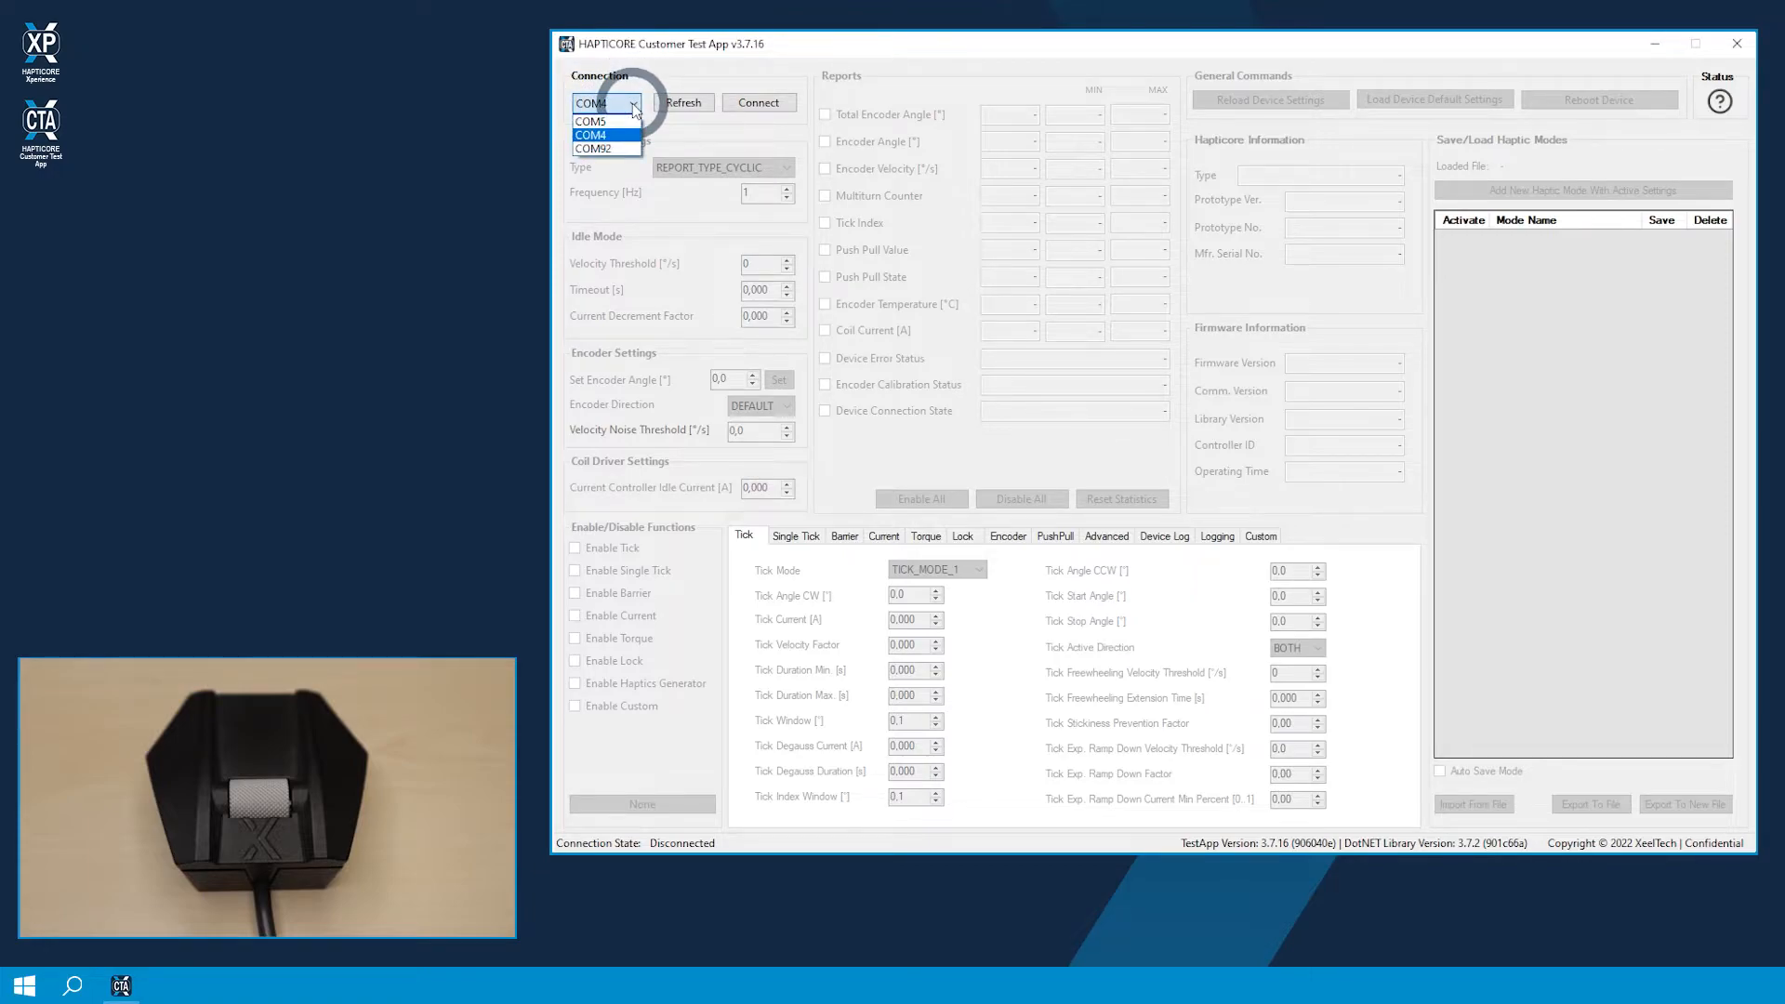
left_click(602, 150)
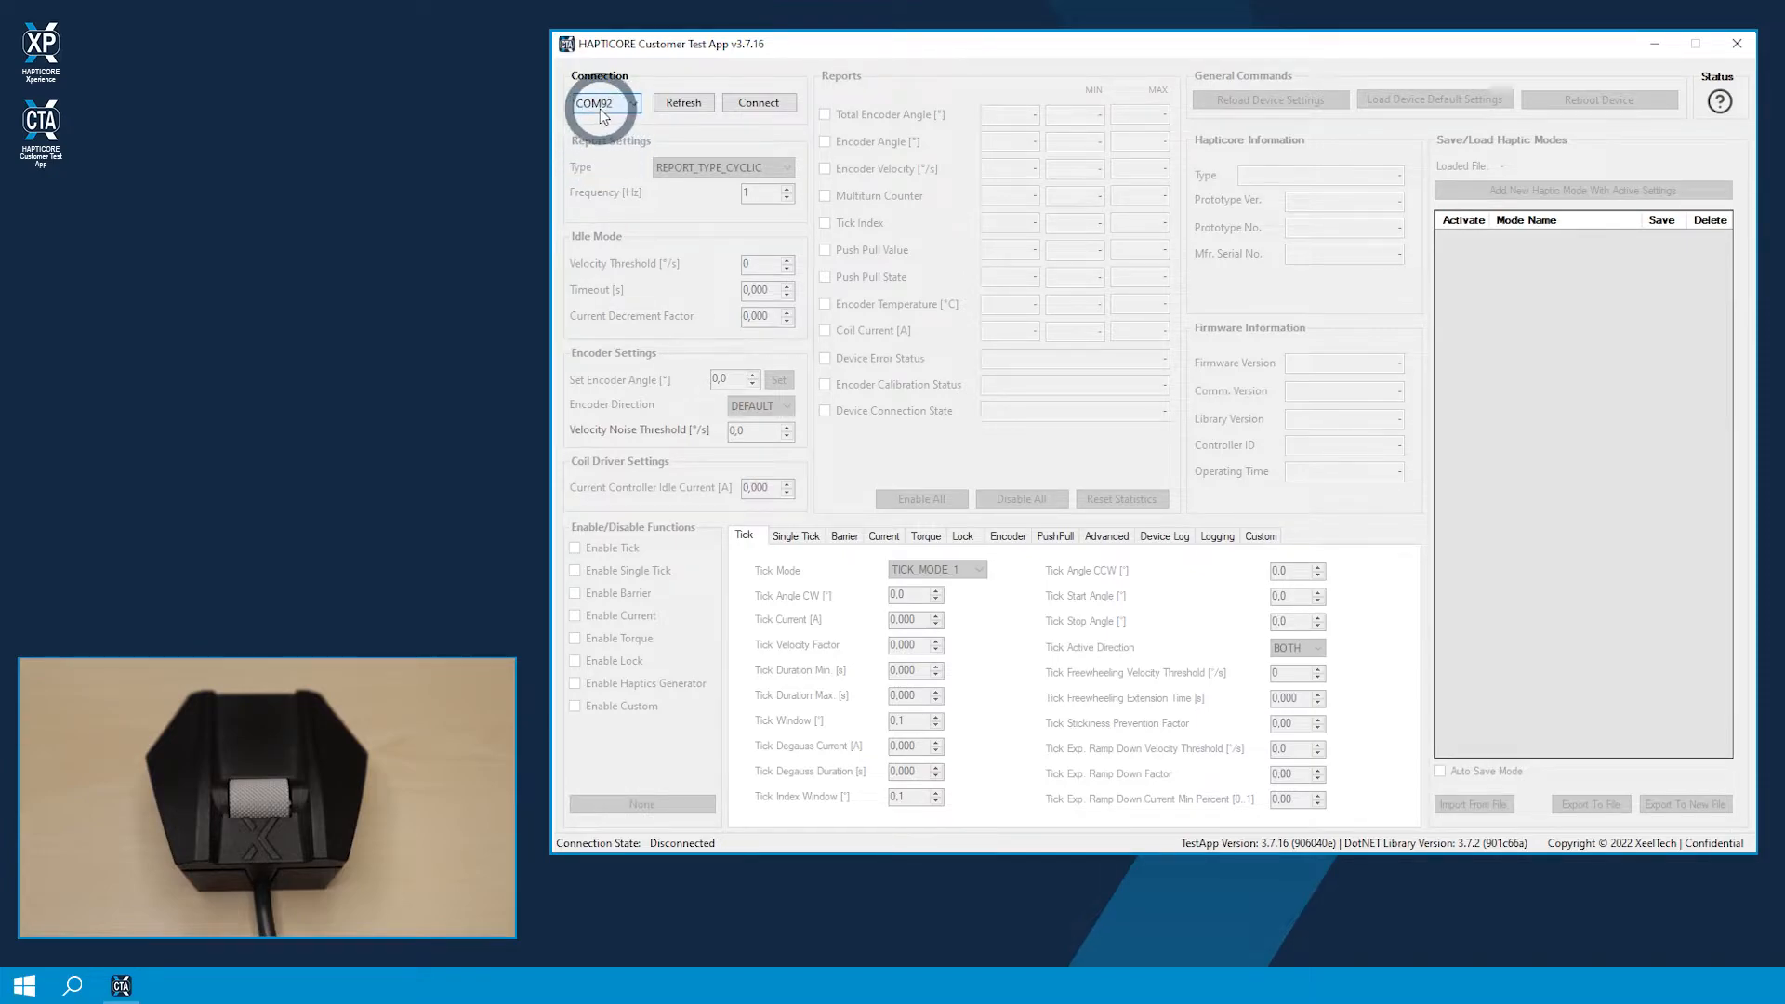
left_click(745, 104)
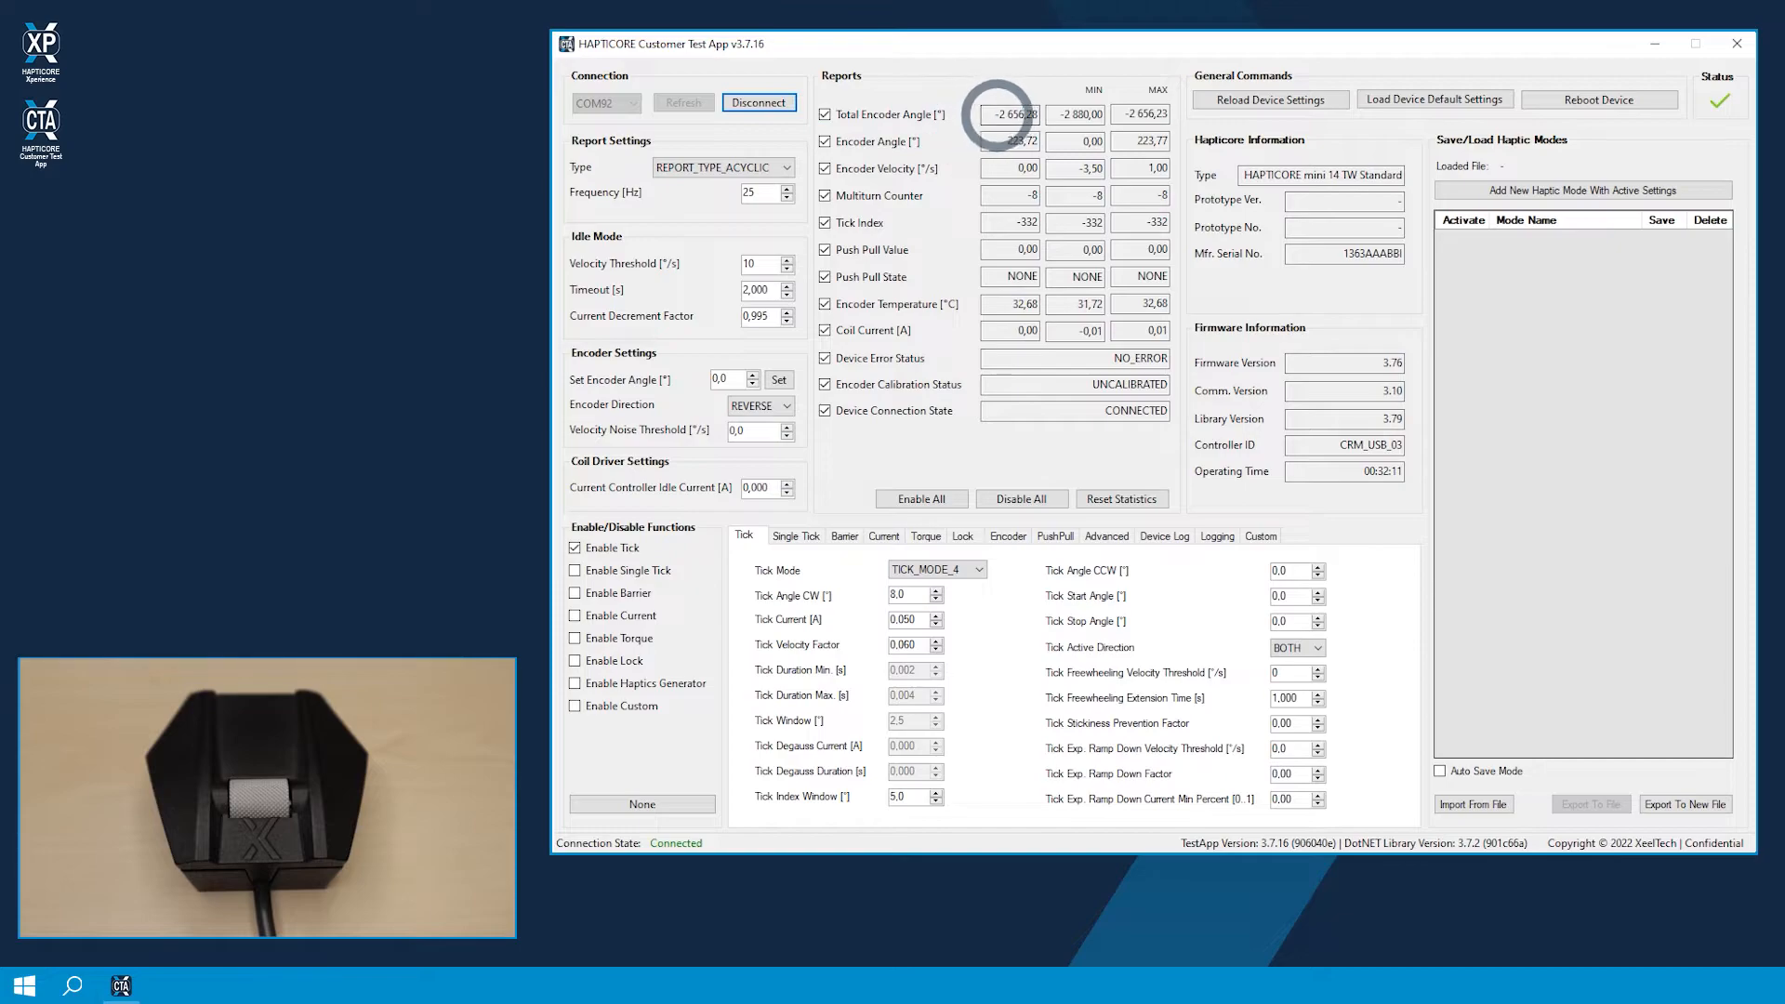
Step: Examine the device reports, including encoder angles, multiturn counter, push pull state, encoder temperature, coil current and calibration status
left_click(997, 113)
mouse_move(995, 113)
left_mouse_down()
mouse_move(1034, 113)
mouse_move(995, 113)
left_mouse_up()
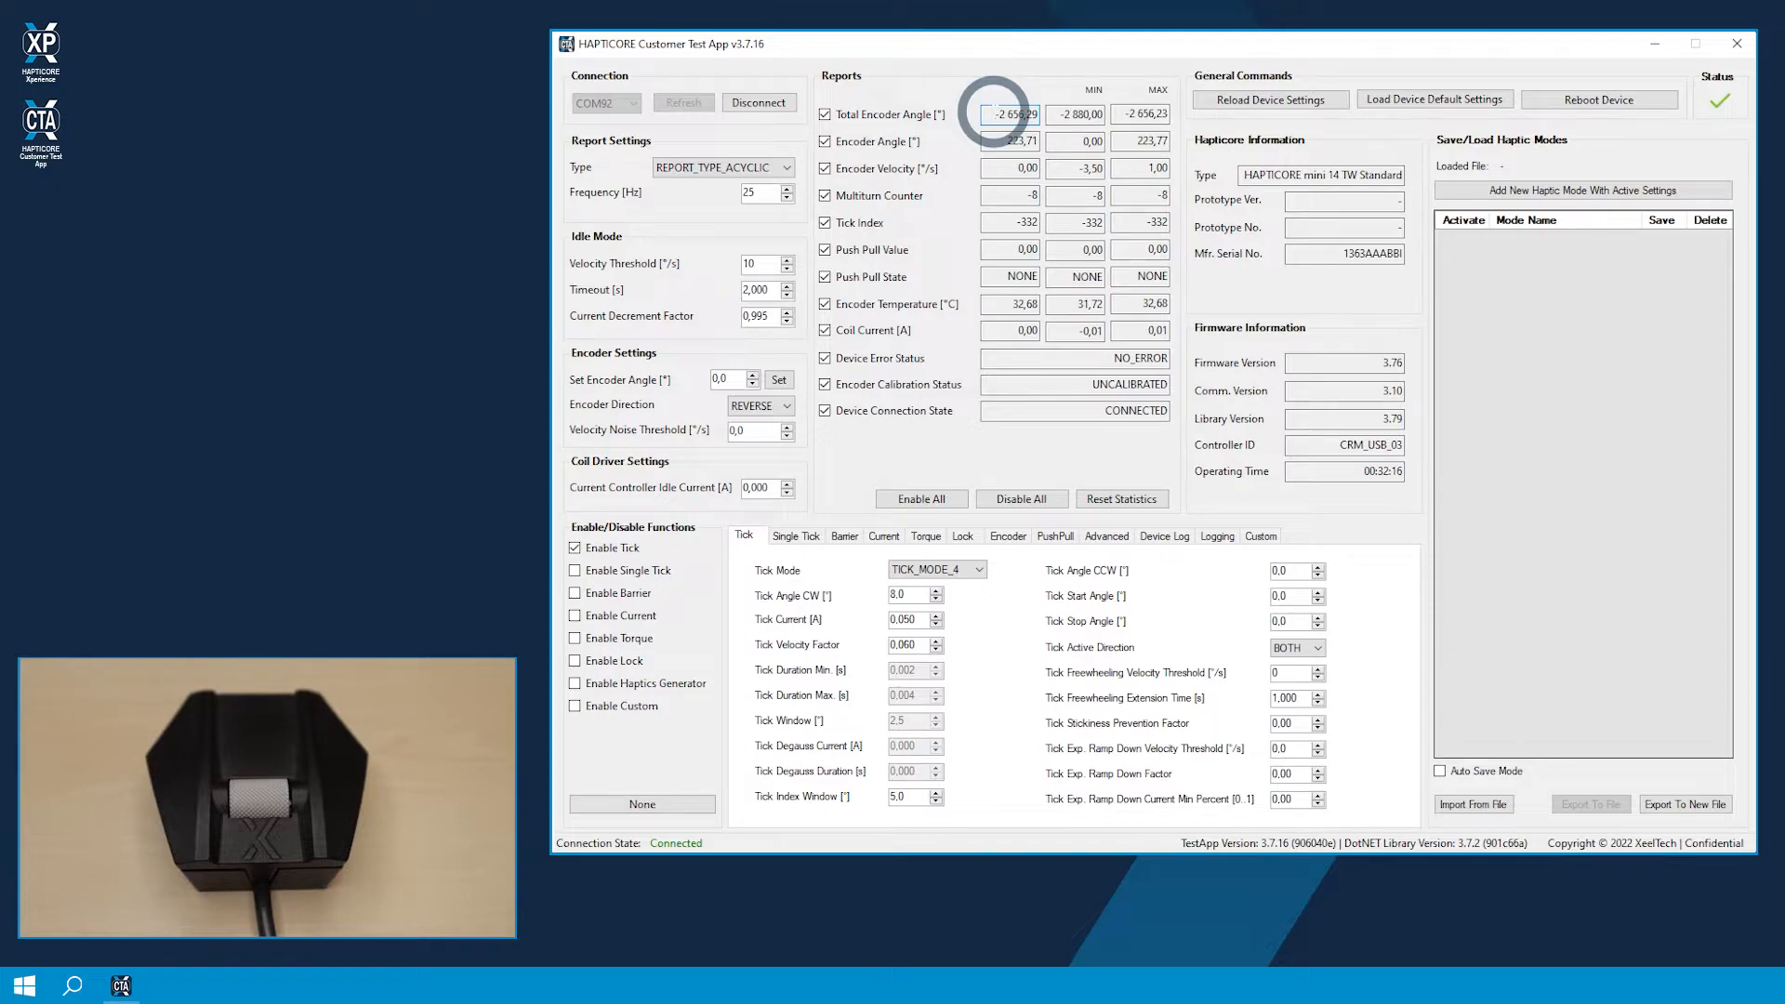
left_click_drag(995, 114, 1017, 114)
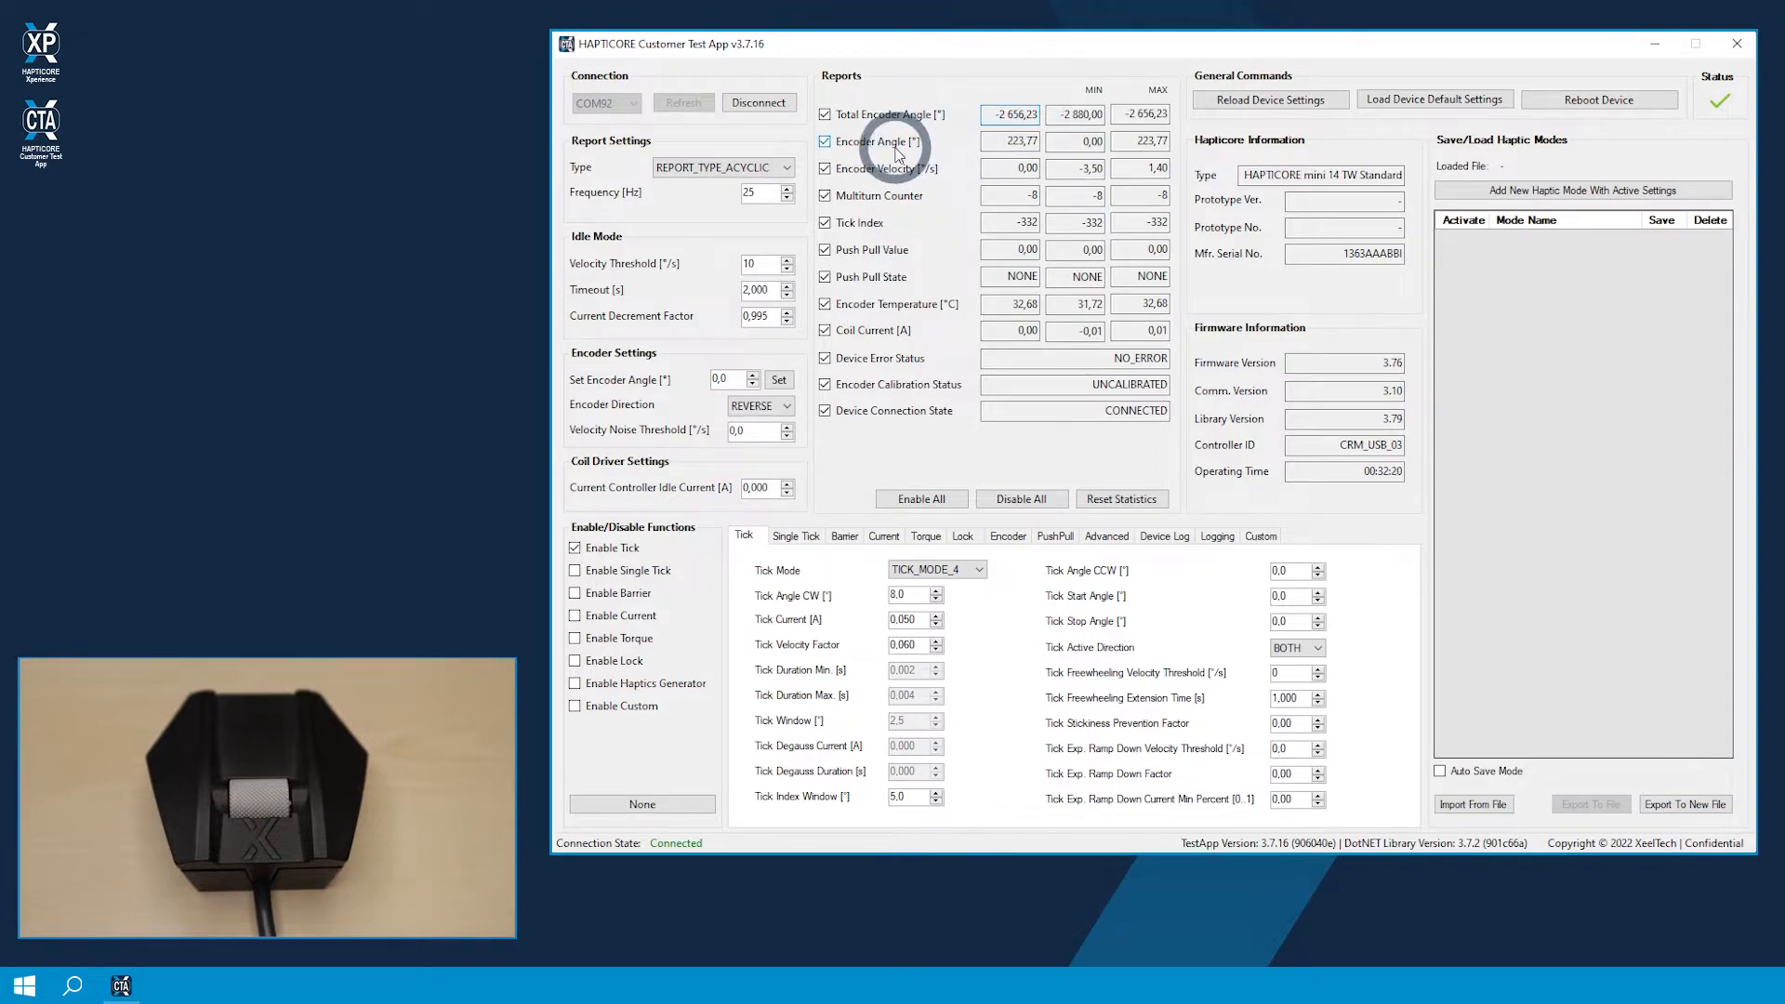
left_click(1012, 141)
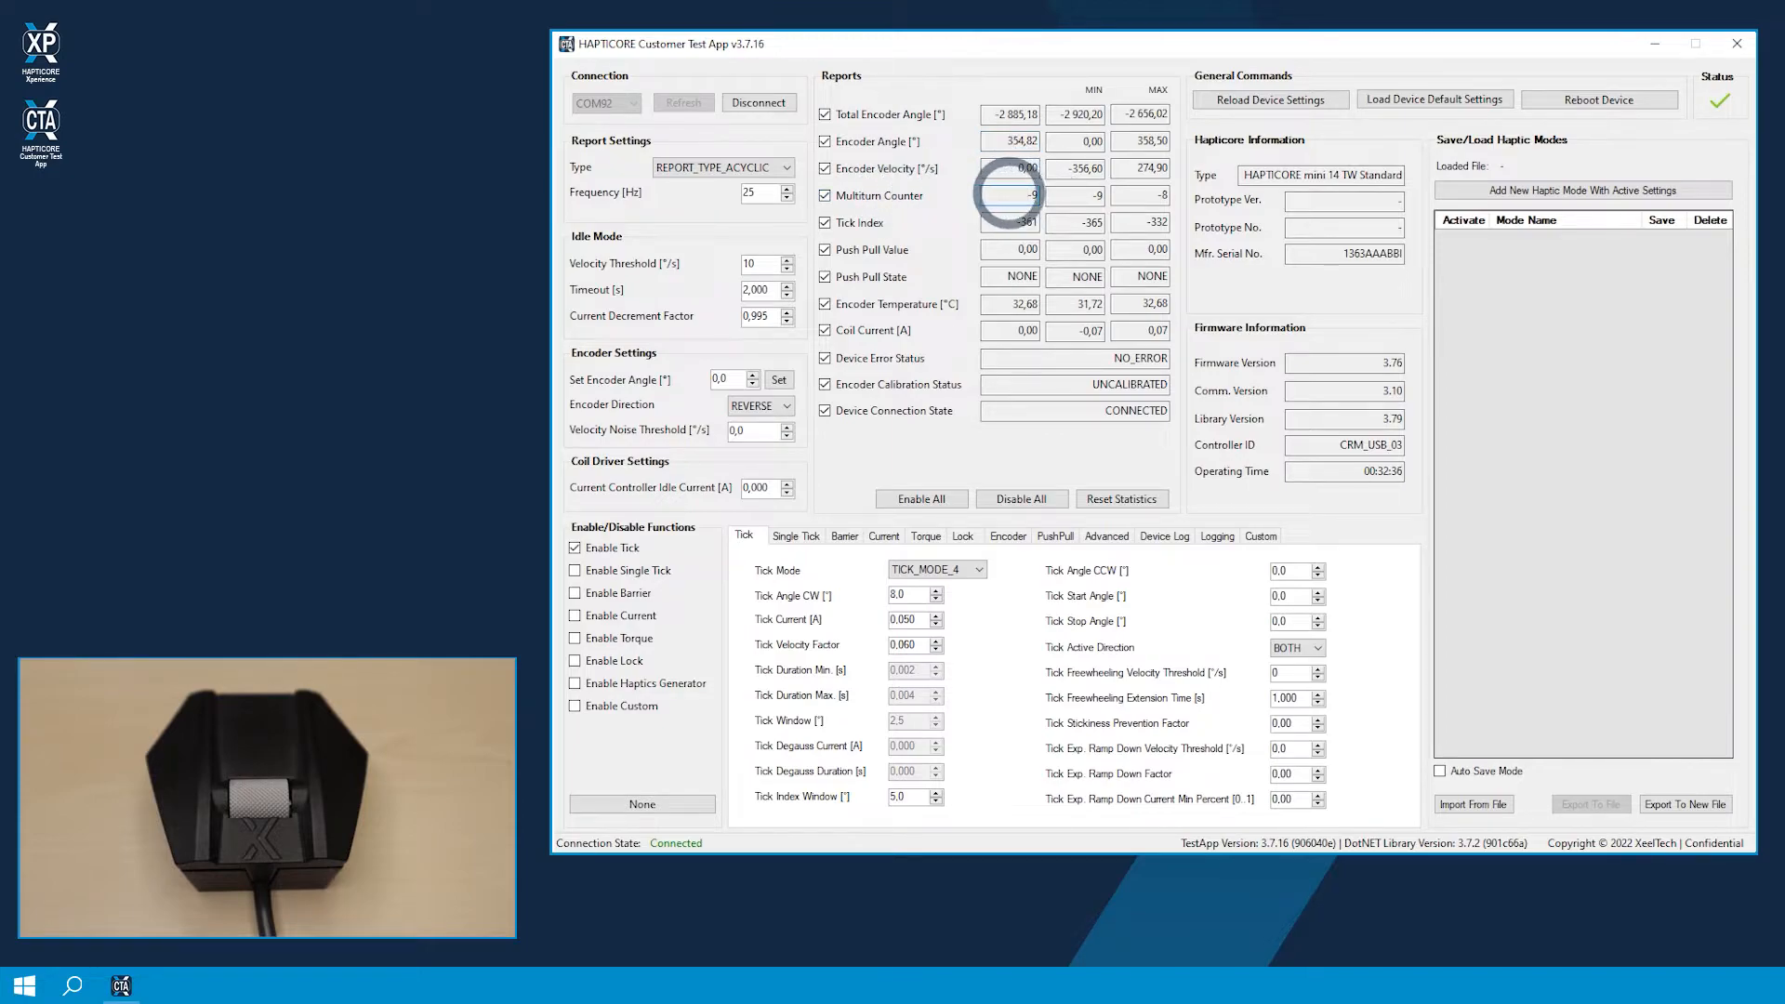
left_click_drag(1028, 196, 989, 198)
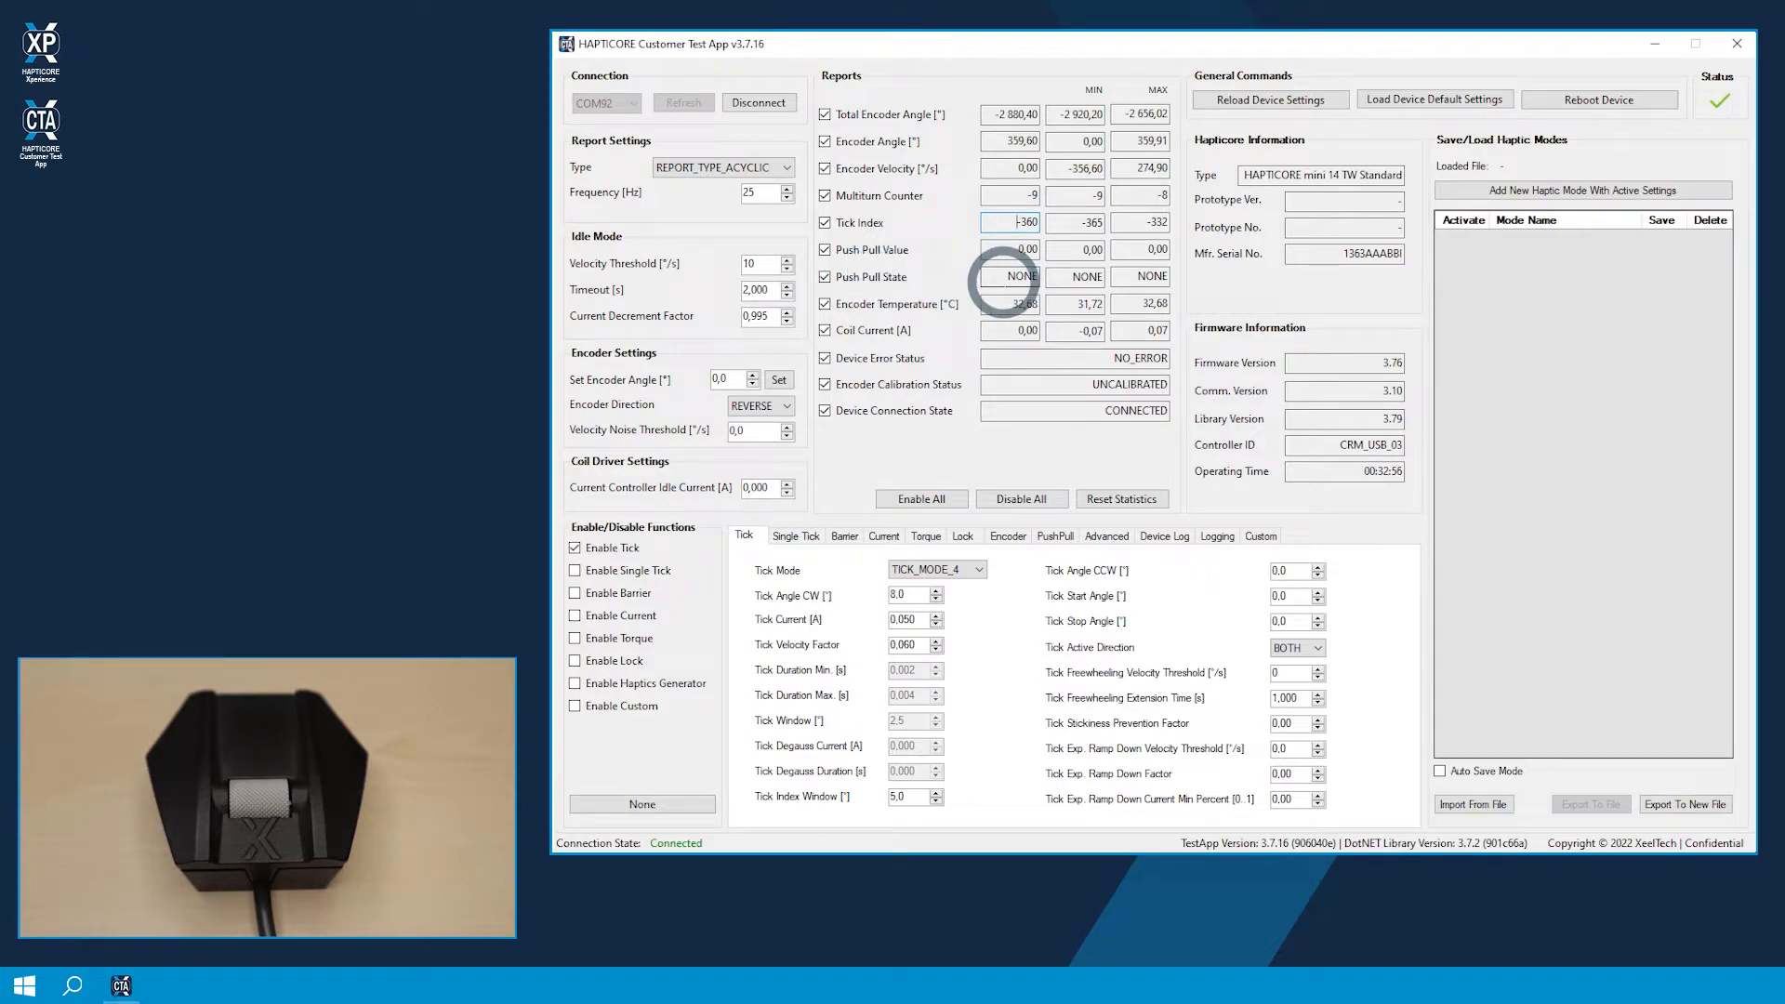
left_click(1006, 276)
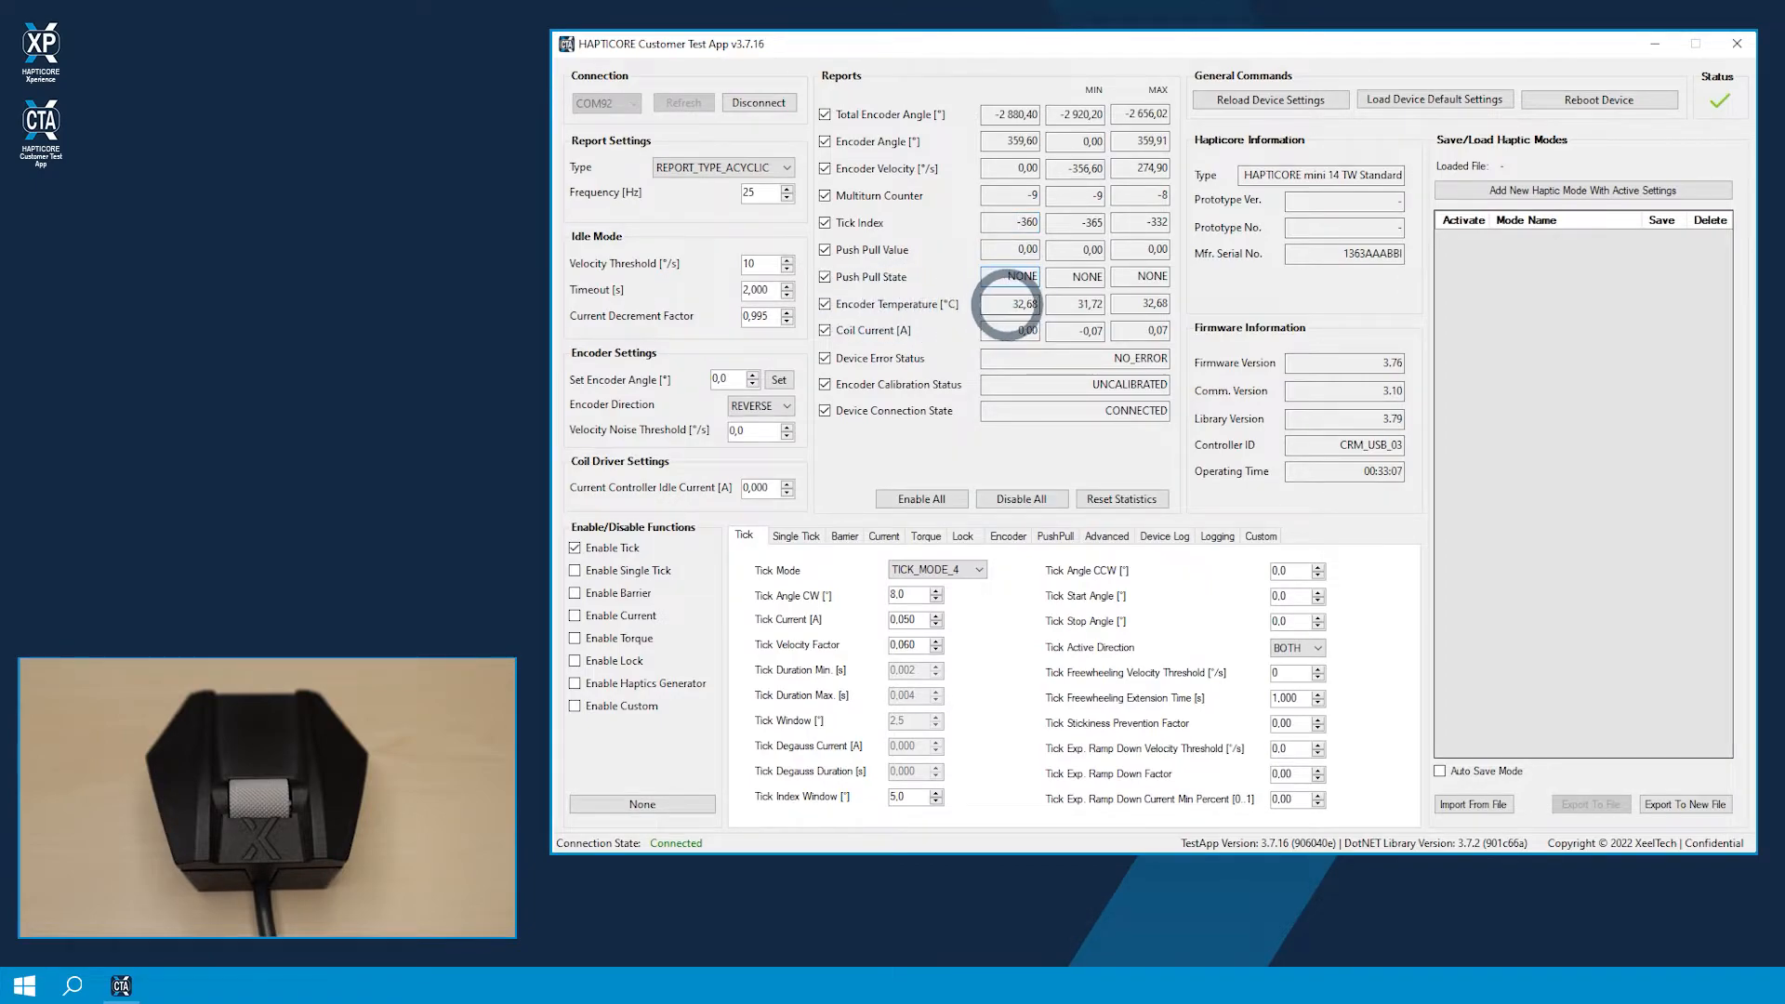
double_click(1025, 304)
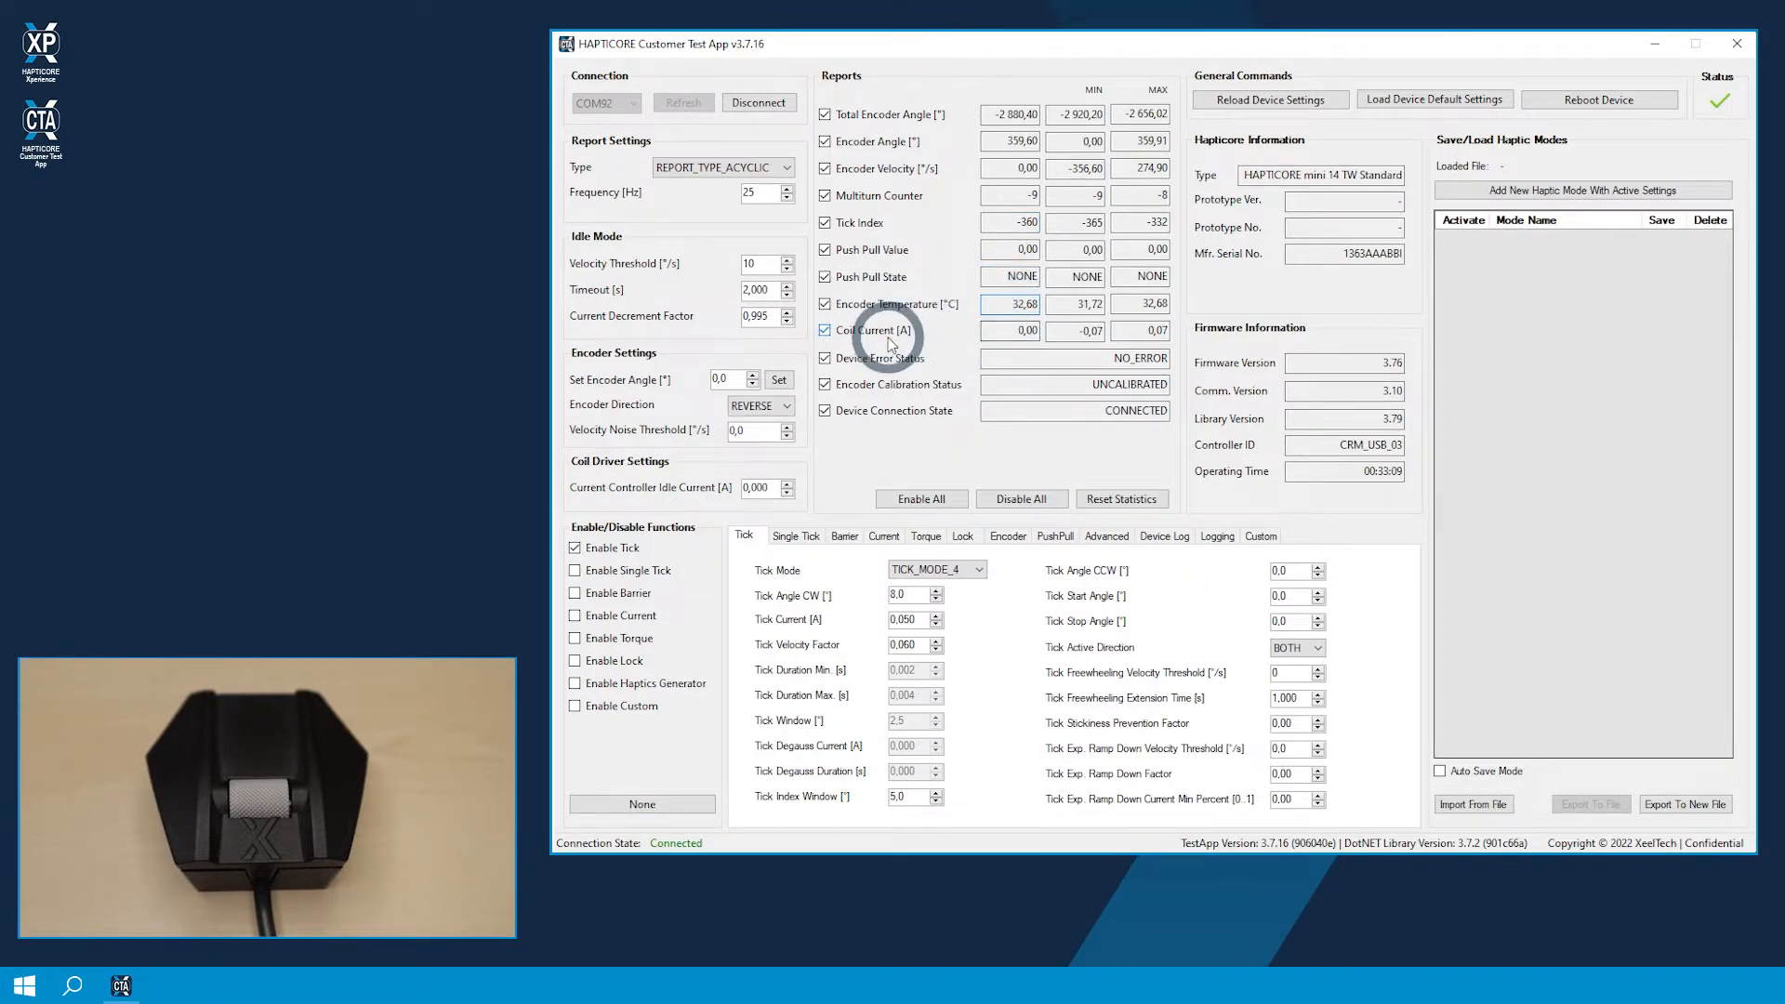
double_click(1027, 330)
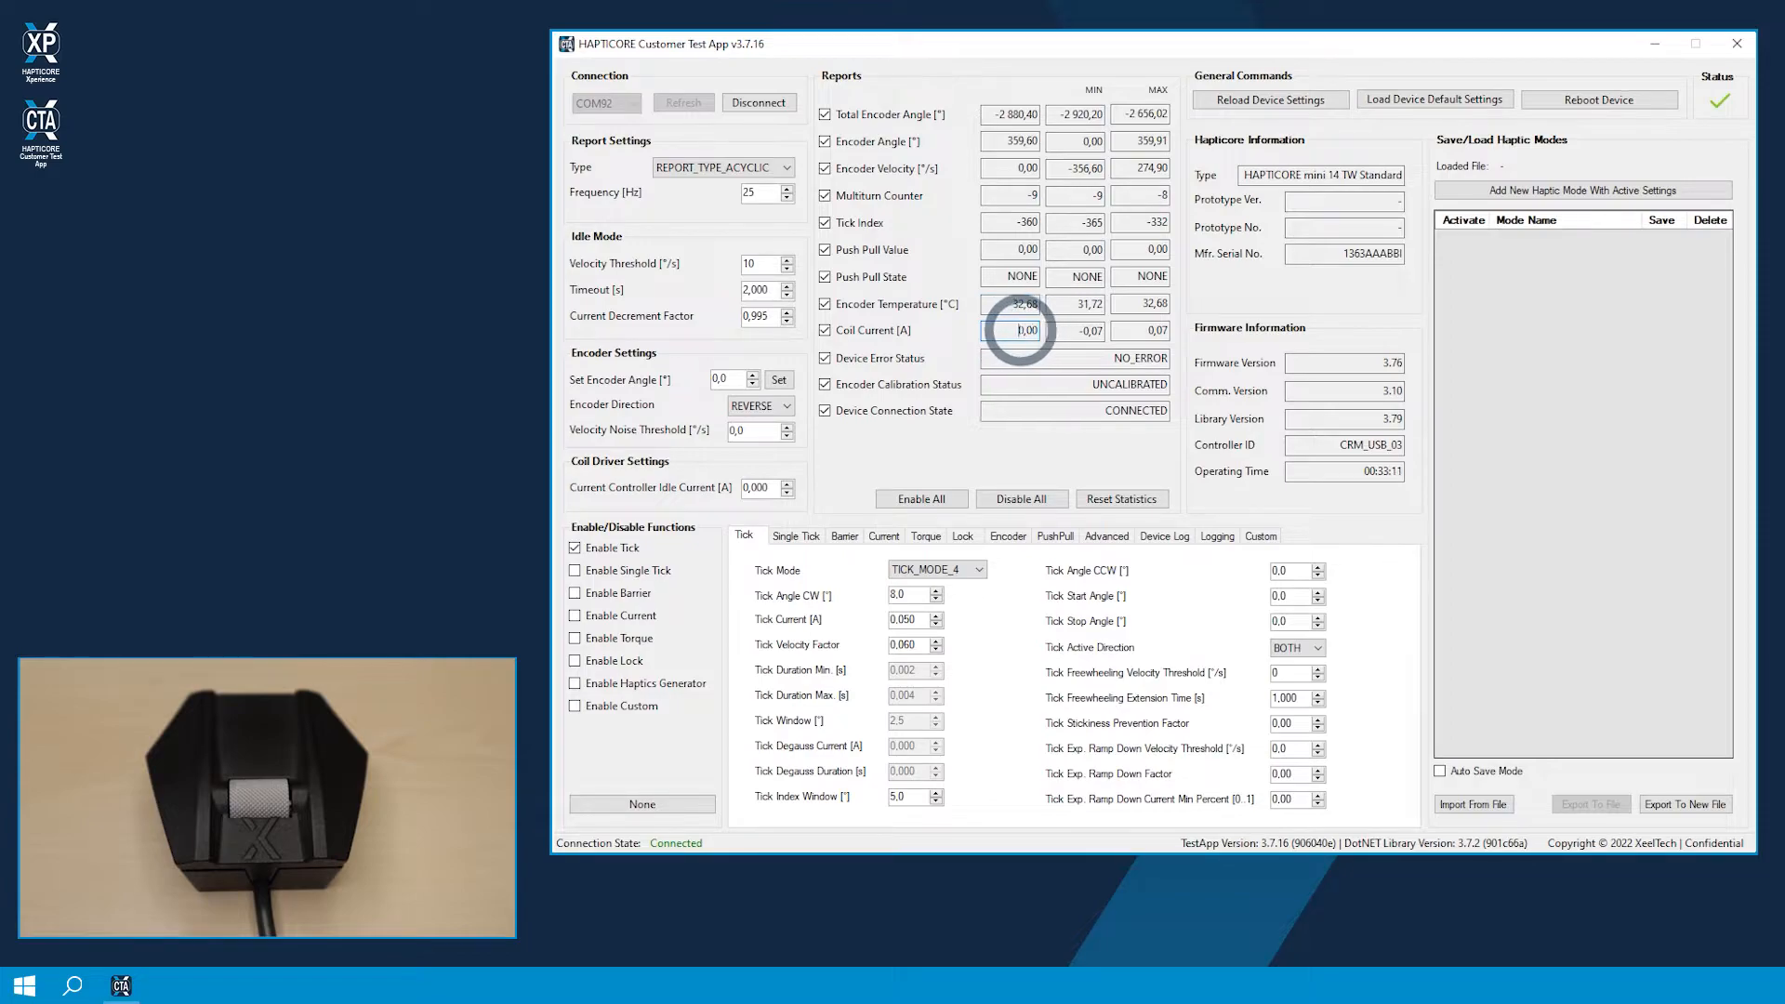
left_click(1013, 330)
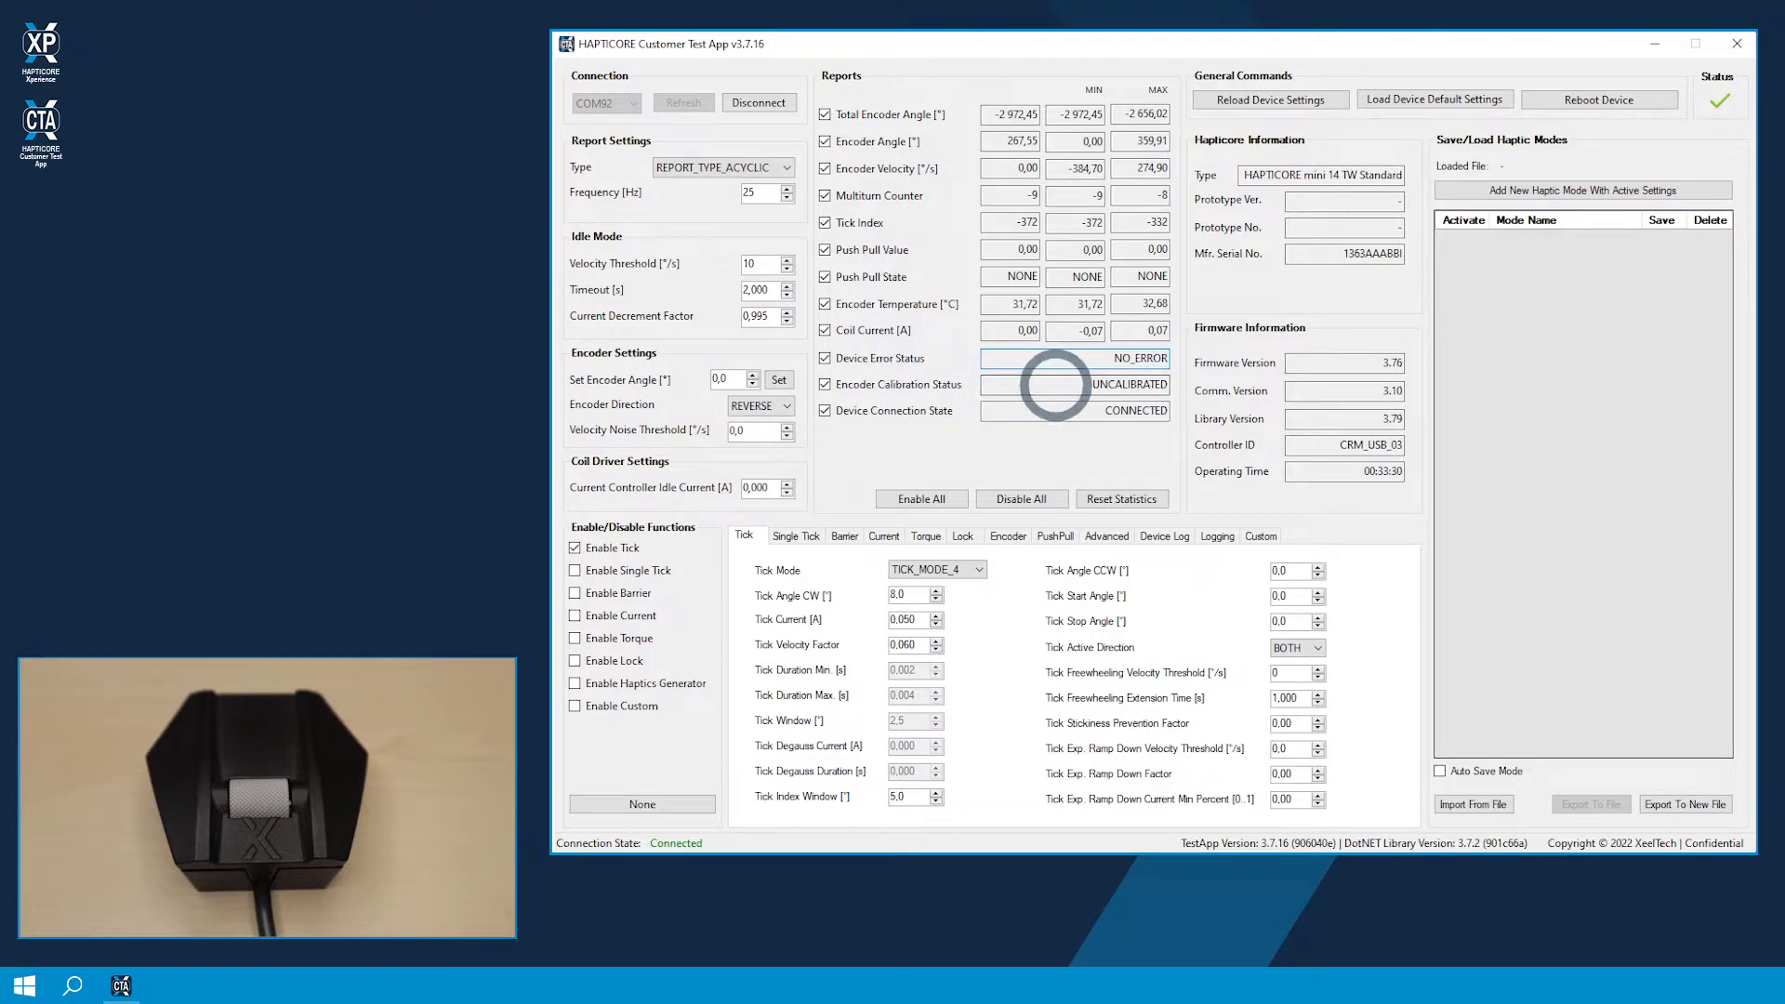
left_click_drag(1034, 384, 1161, 382)
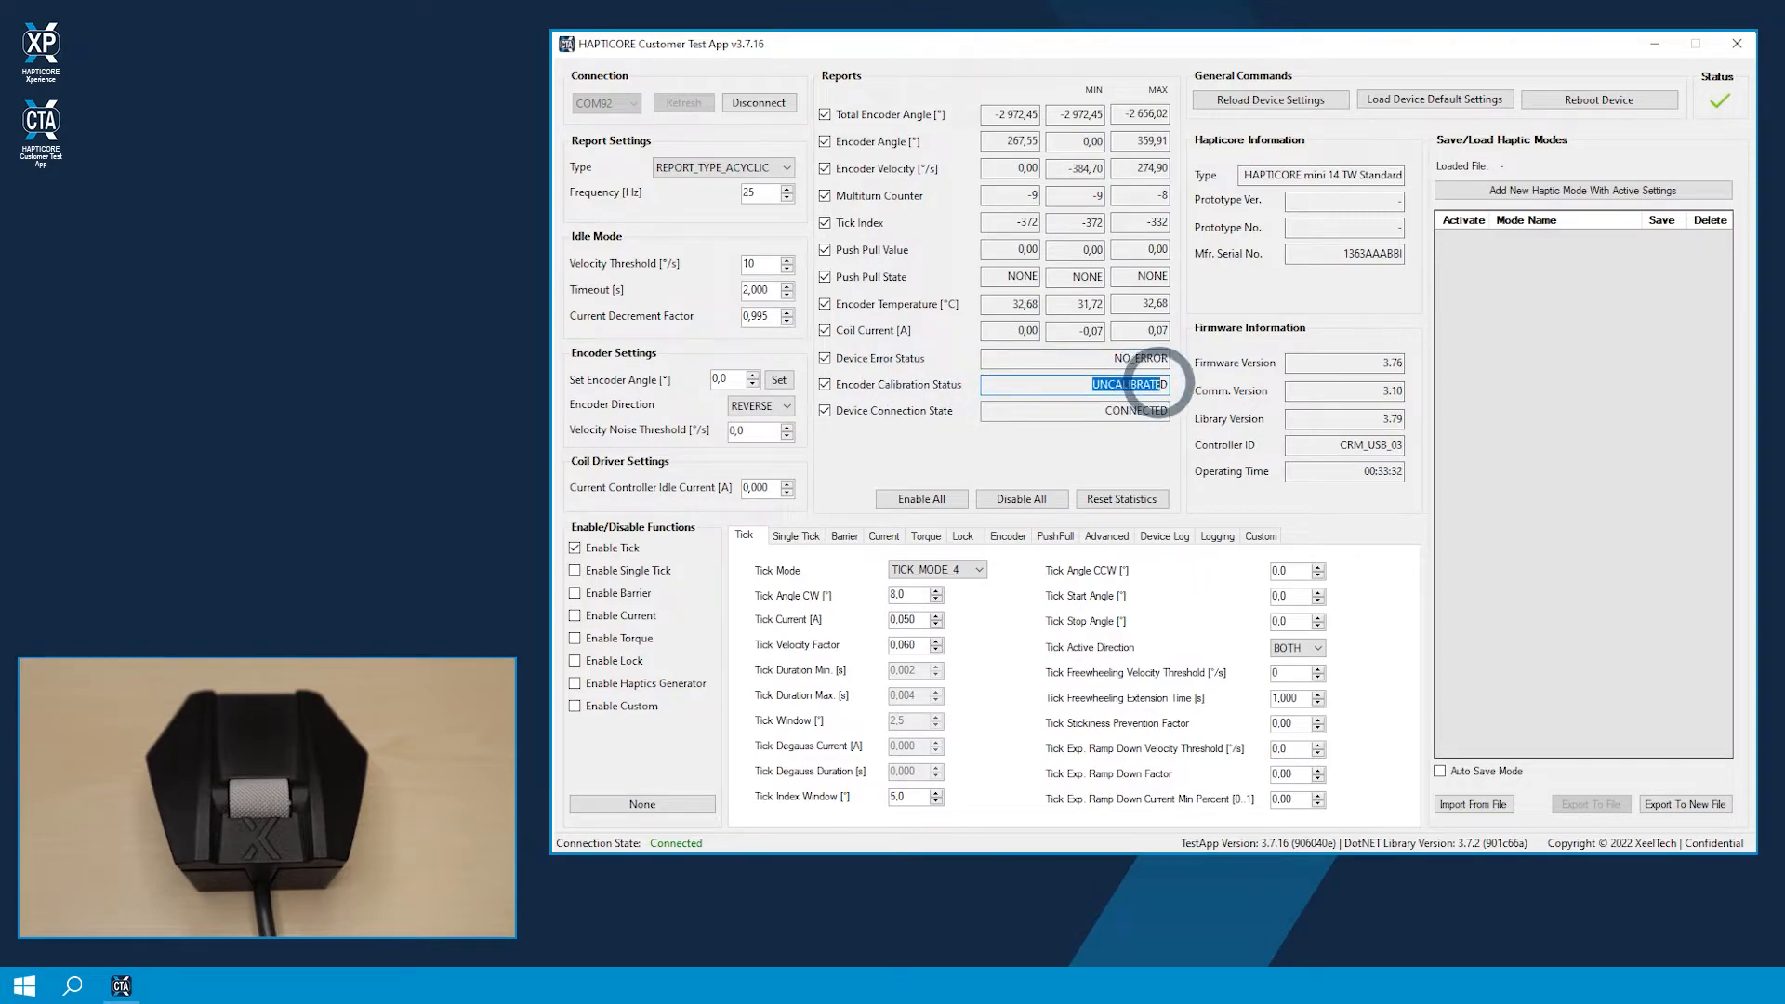
left_click(1163, 382)
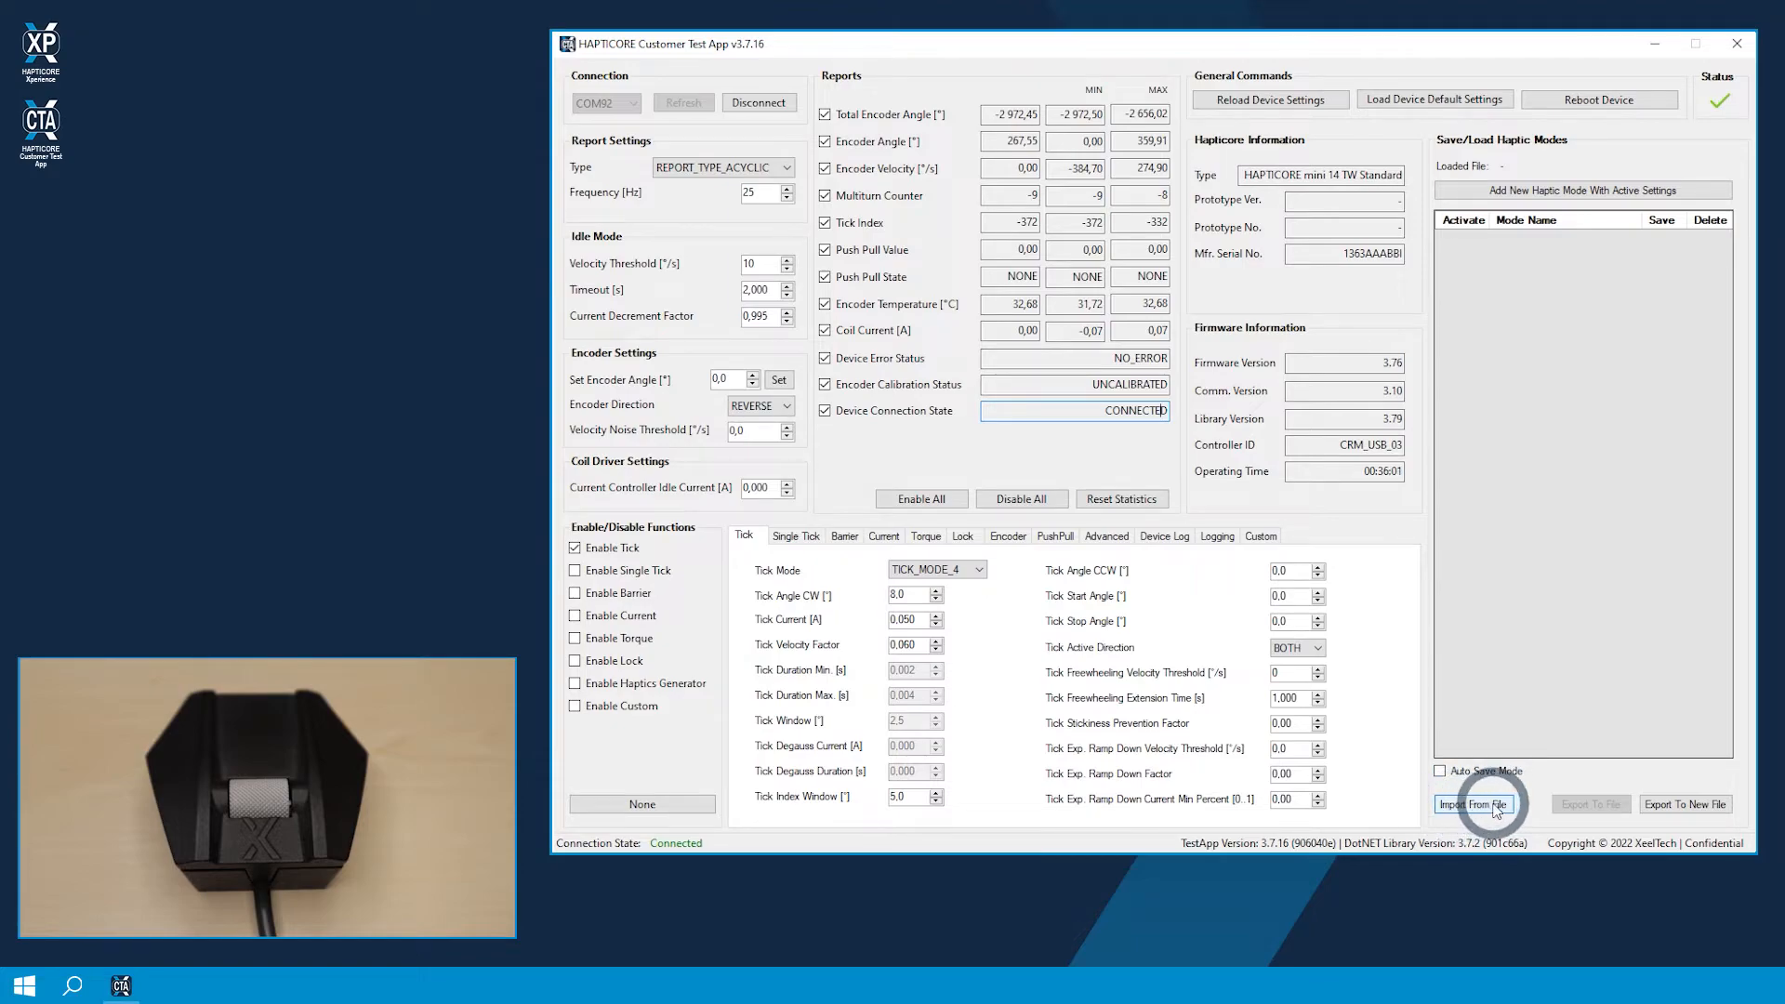
Step: Import the haptic modes from the file Xp_HAPTICORE_mini_14_TW_Standard_EP05.hcm in the xeeltech folder
left_click(1491, 806)
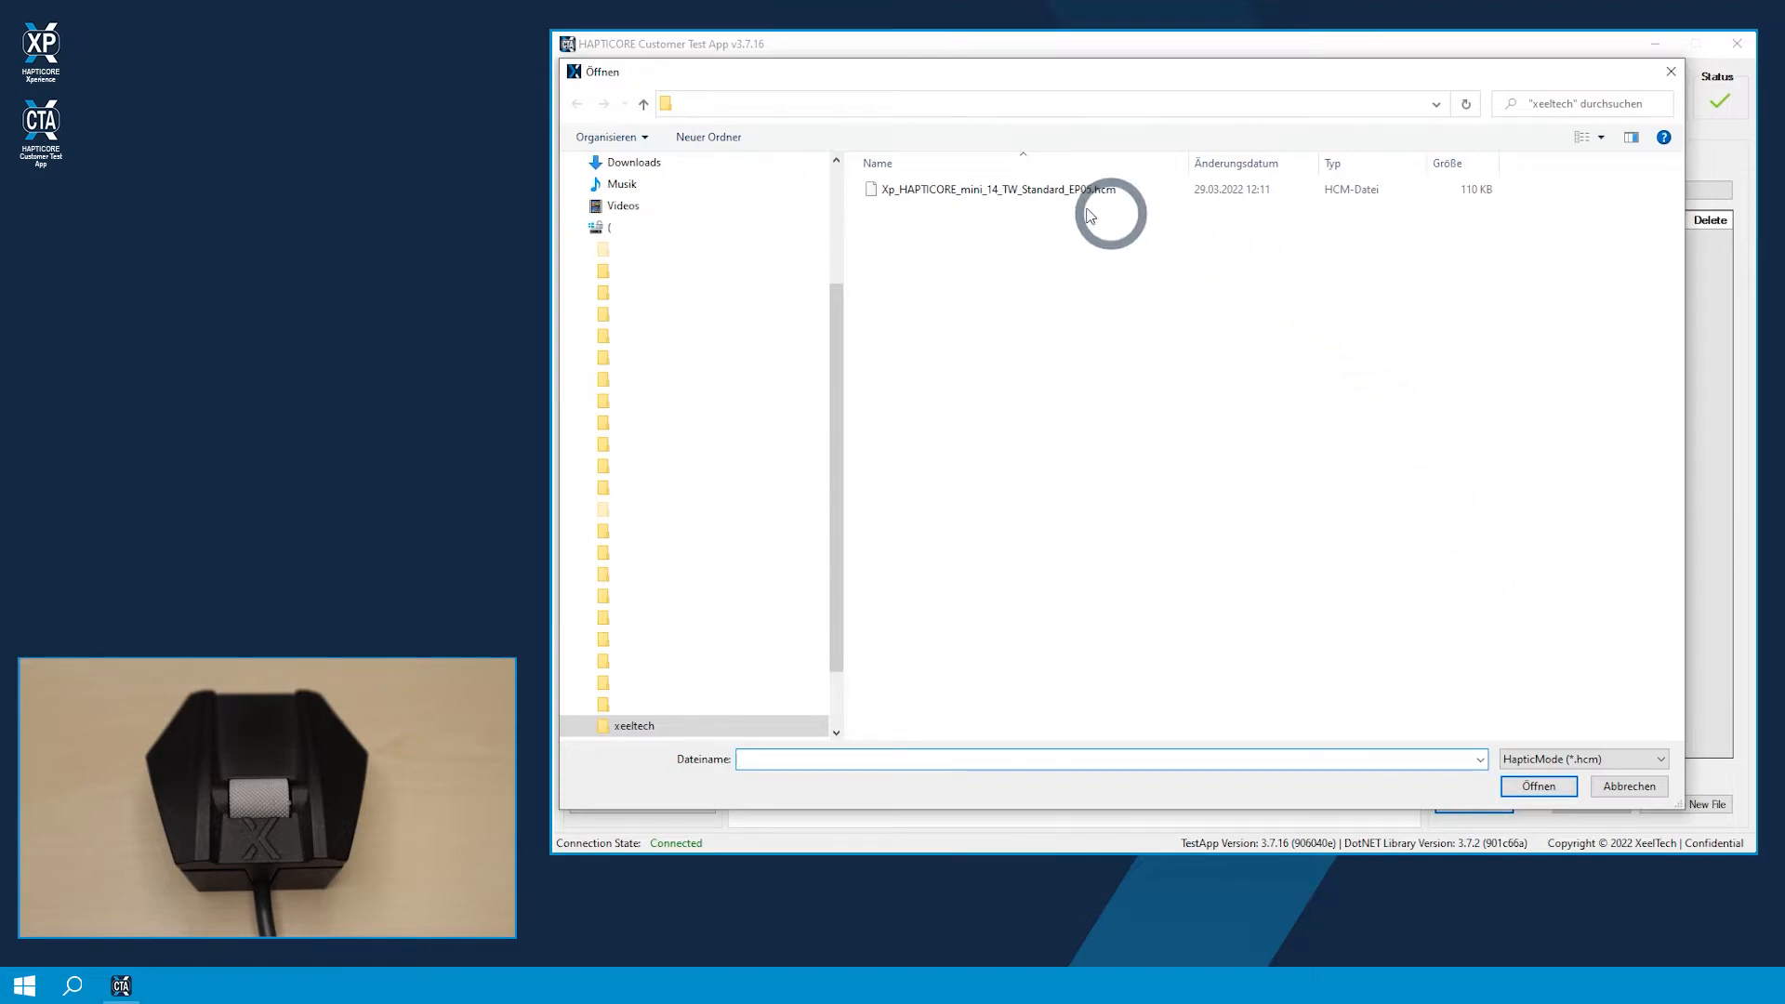
left_click(945, 192)
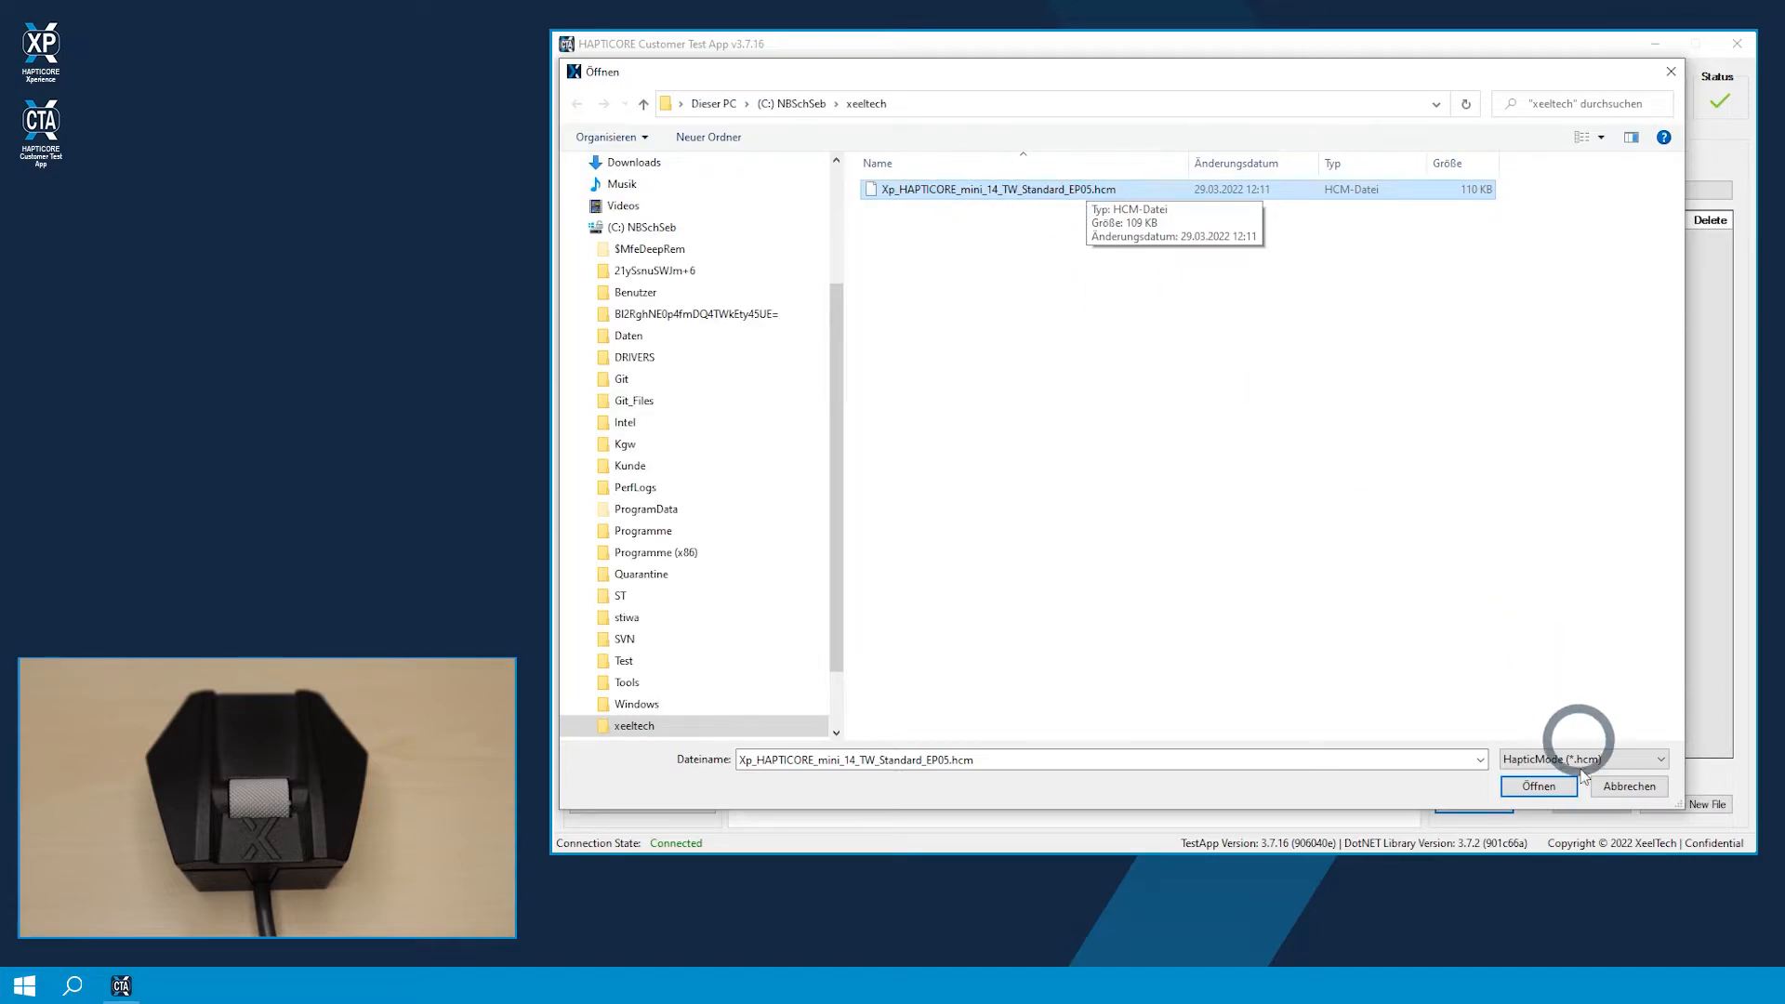
left_click(1539, 786)
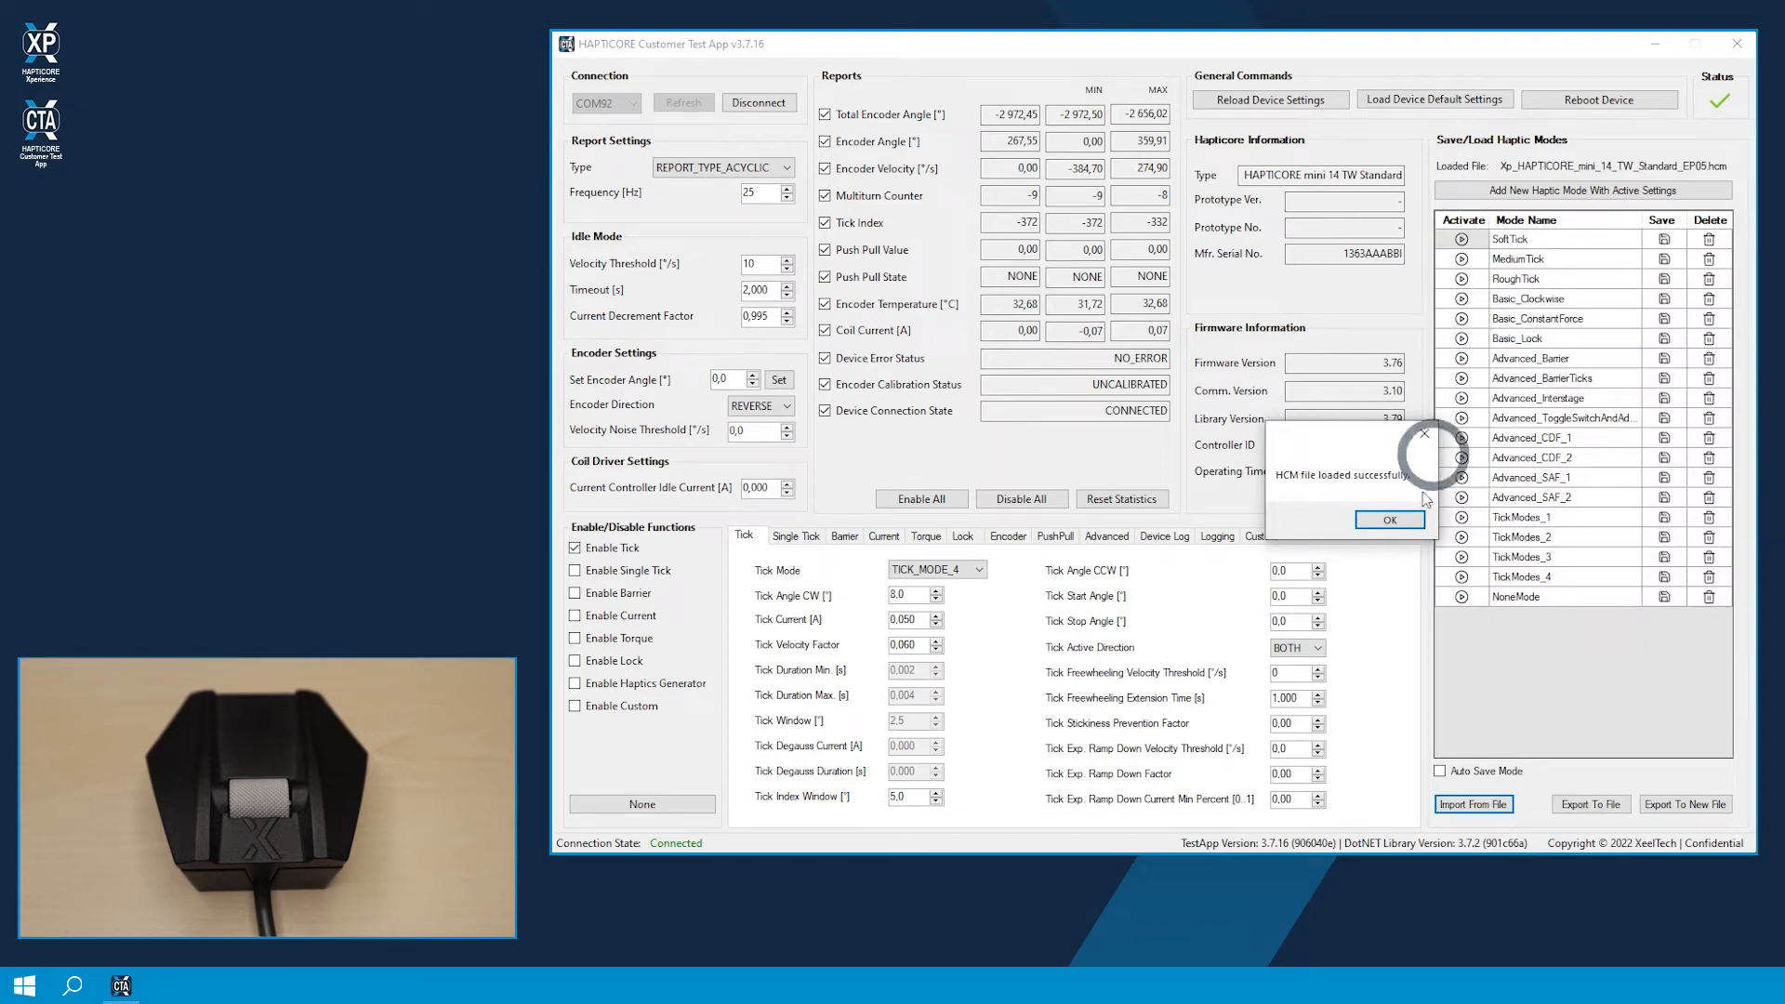
left_click(1390, 521)
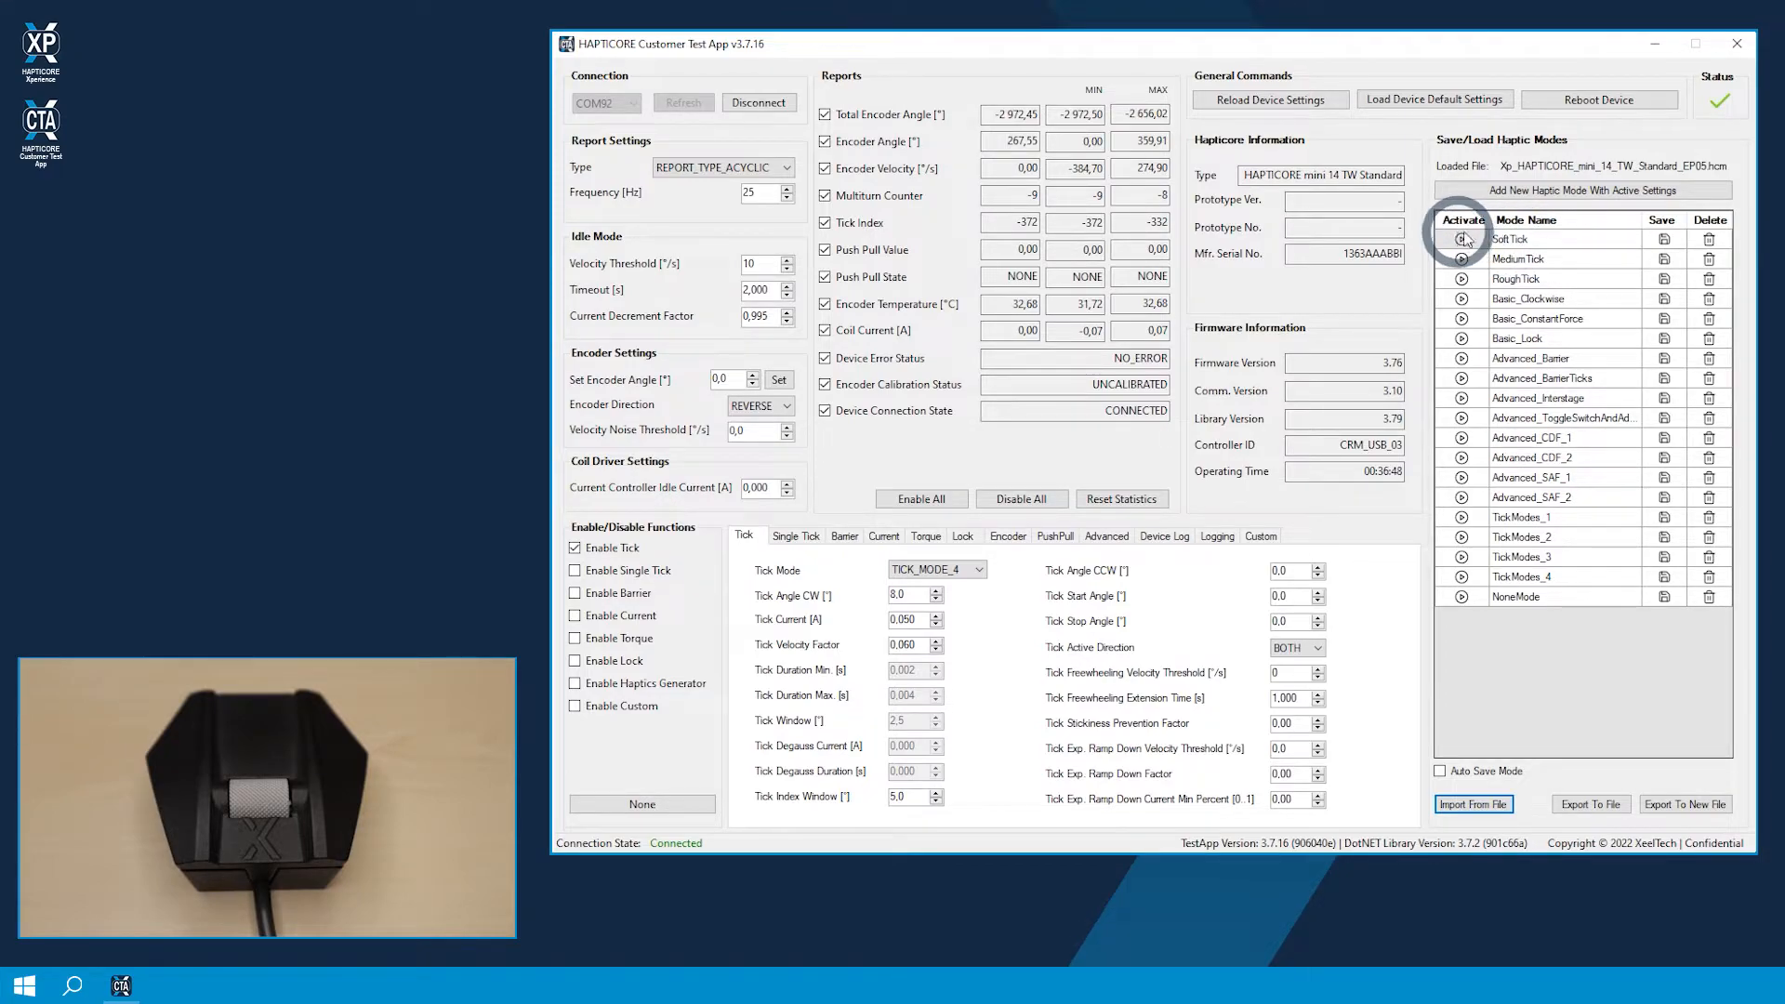
Step: Activate the SoftTick and MediumTick haptic modes alternately to compare their tick settings
left_click(1463, 240)
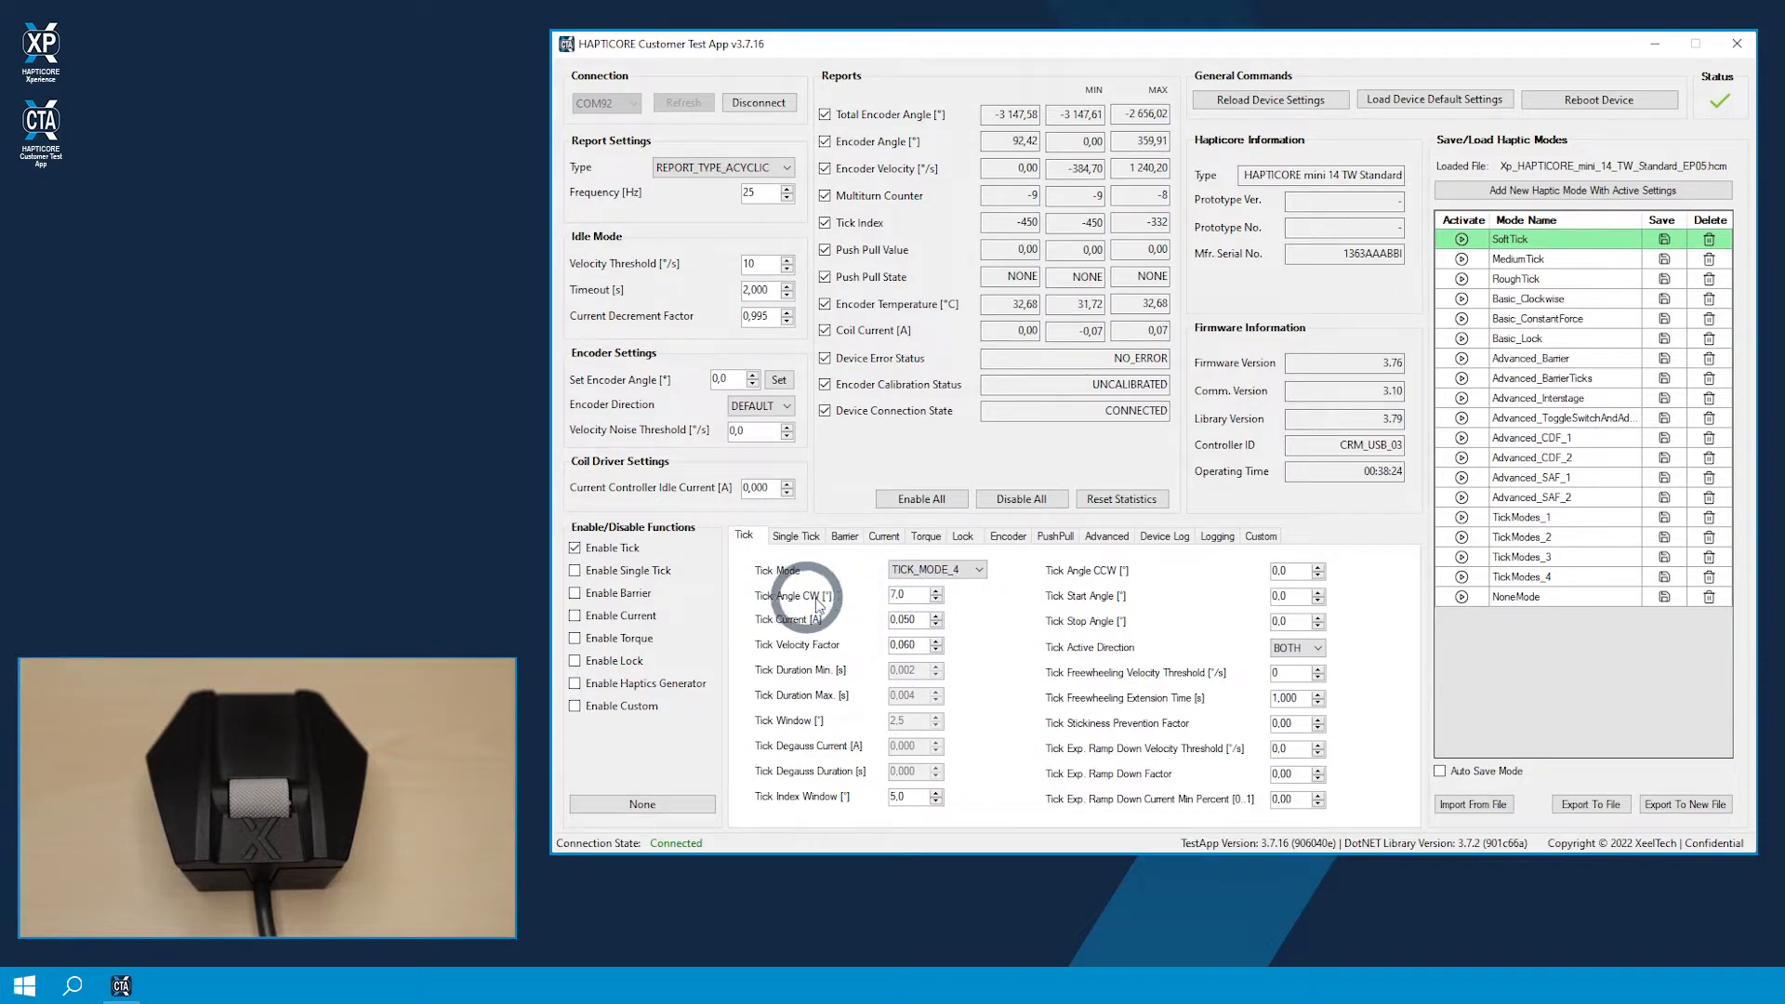
left_click(1461, 260)
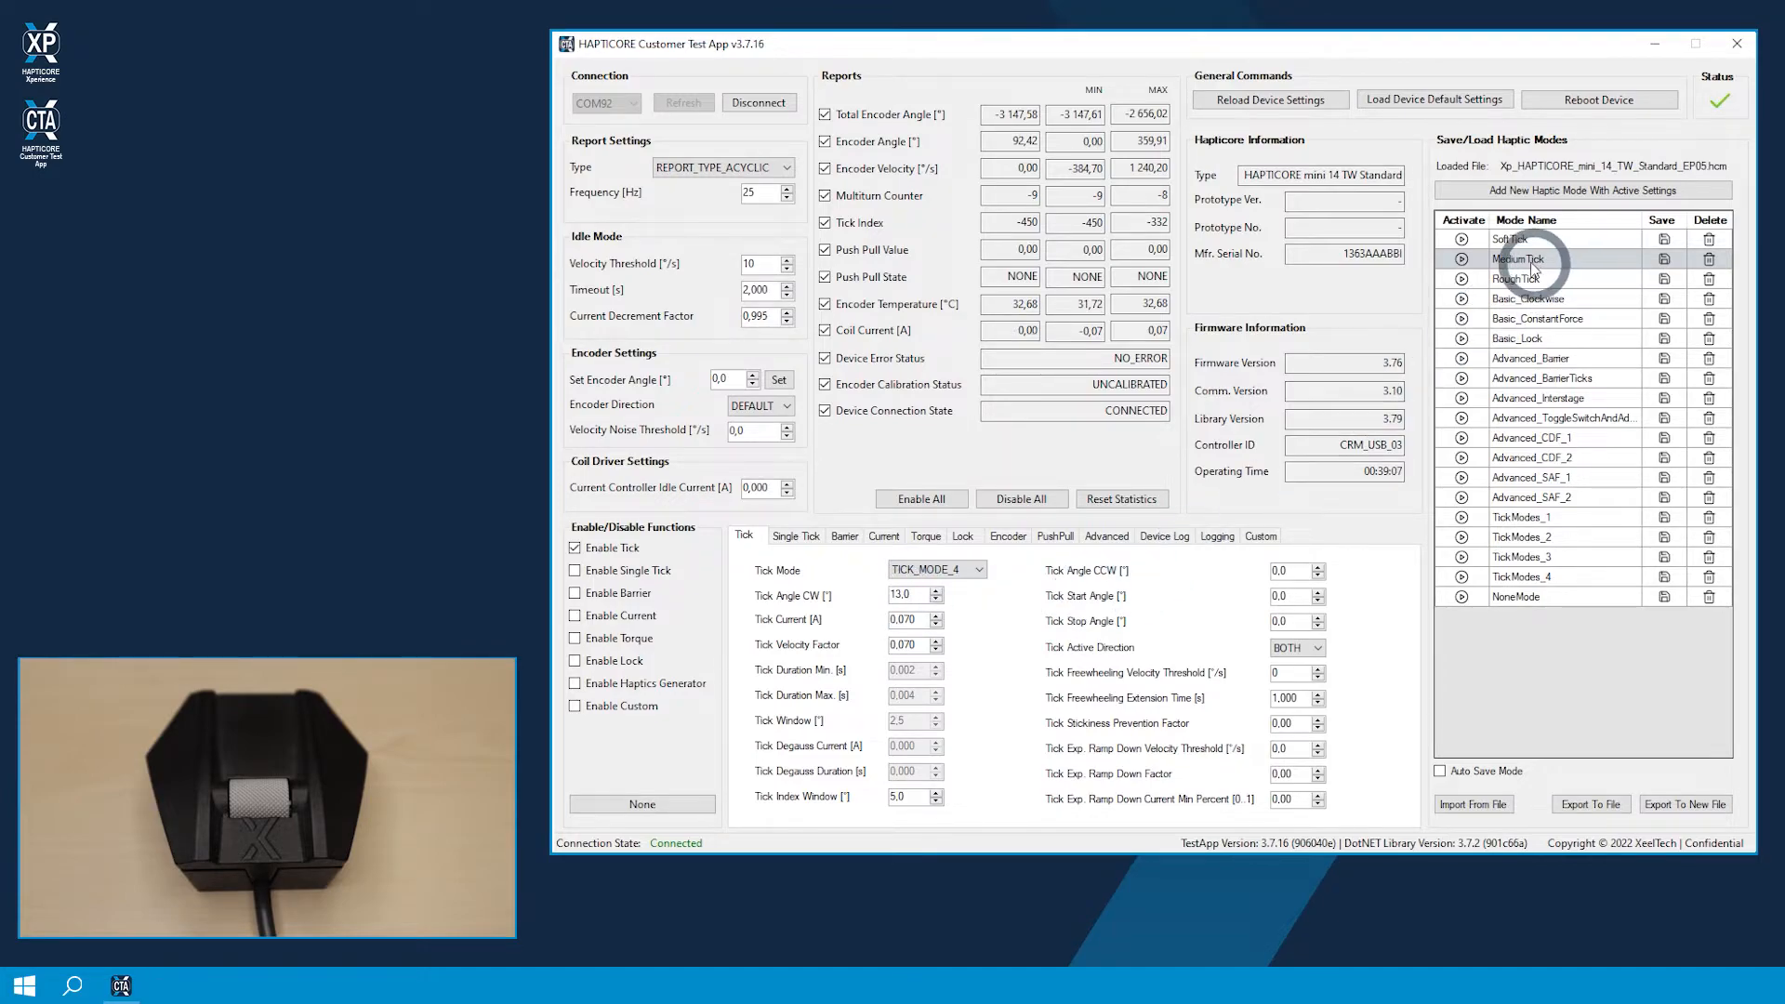
left_click(1462, 240)
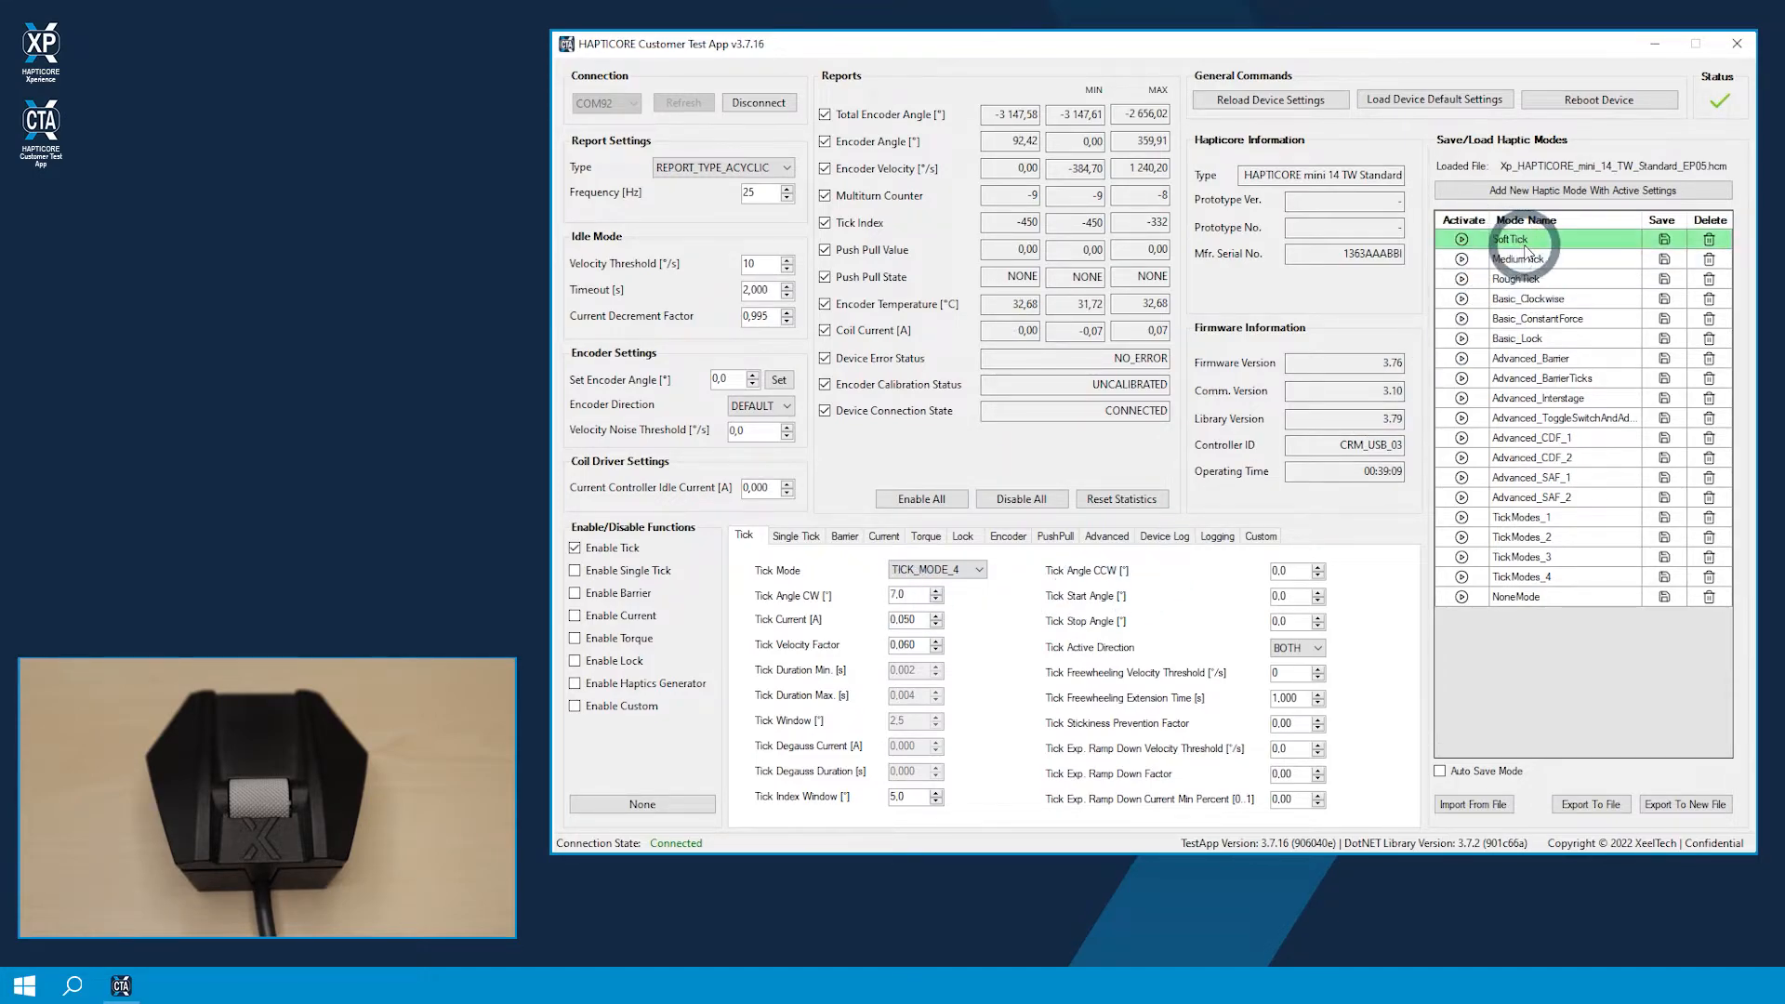
left_click(1462, 259)
Step: Check the clockwise tick angle of MediumTick and delete that haptic mode from the list
double_click(898, 595)
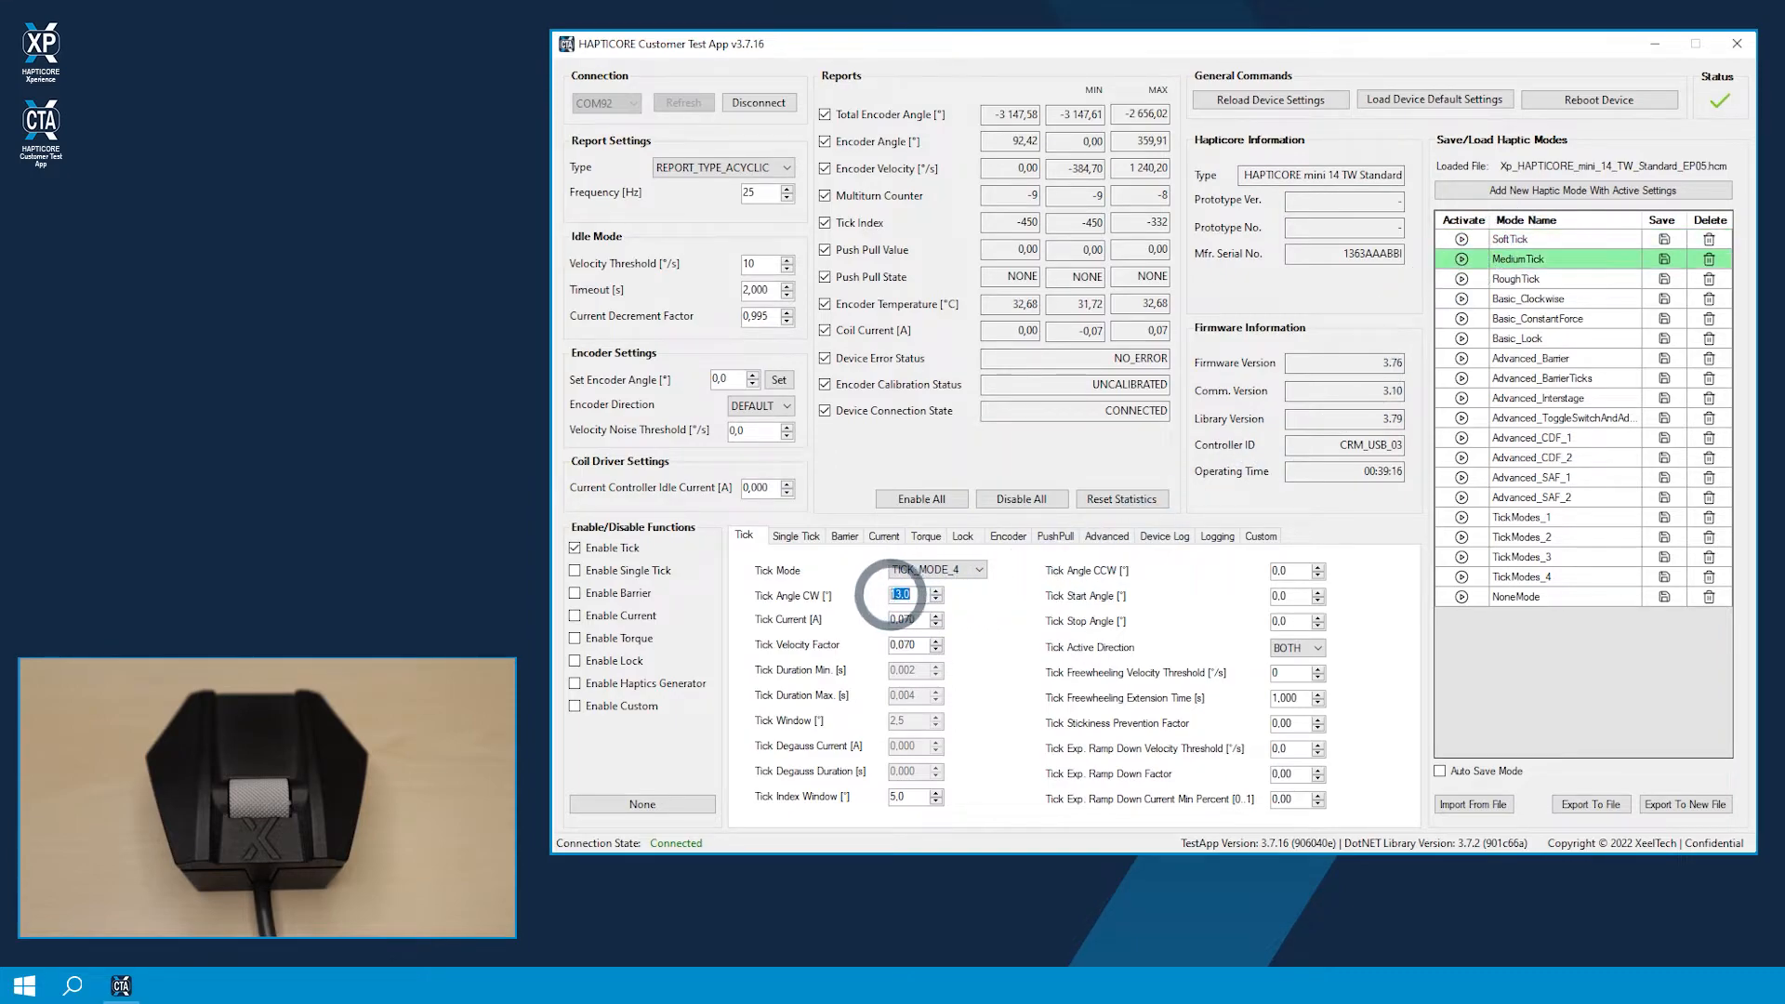
left_click(913, 595)
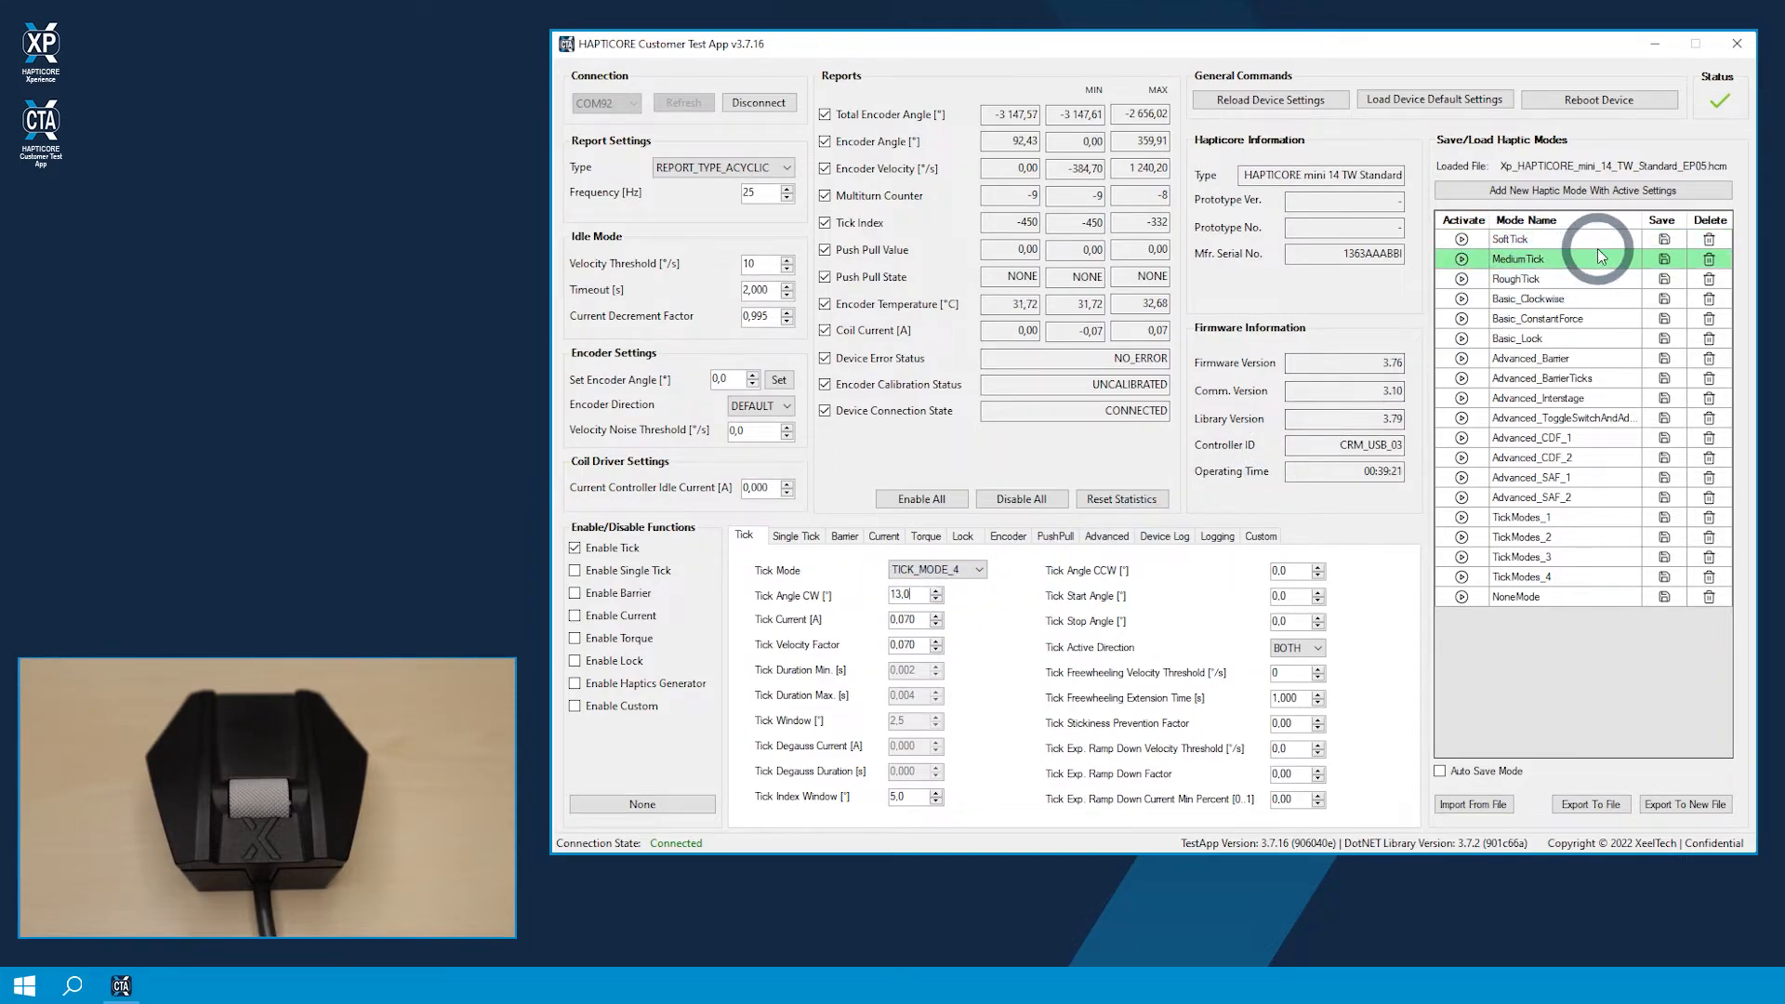
left_click(1709, 262)
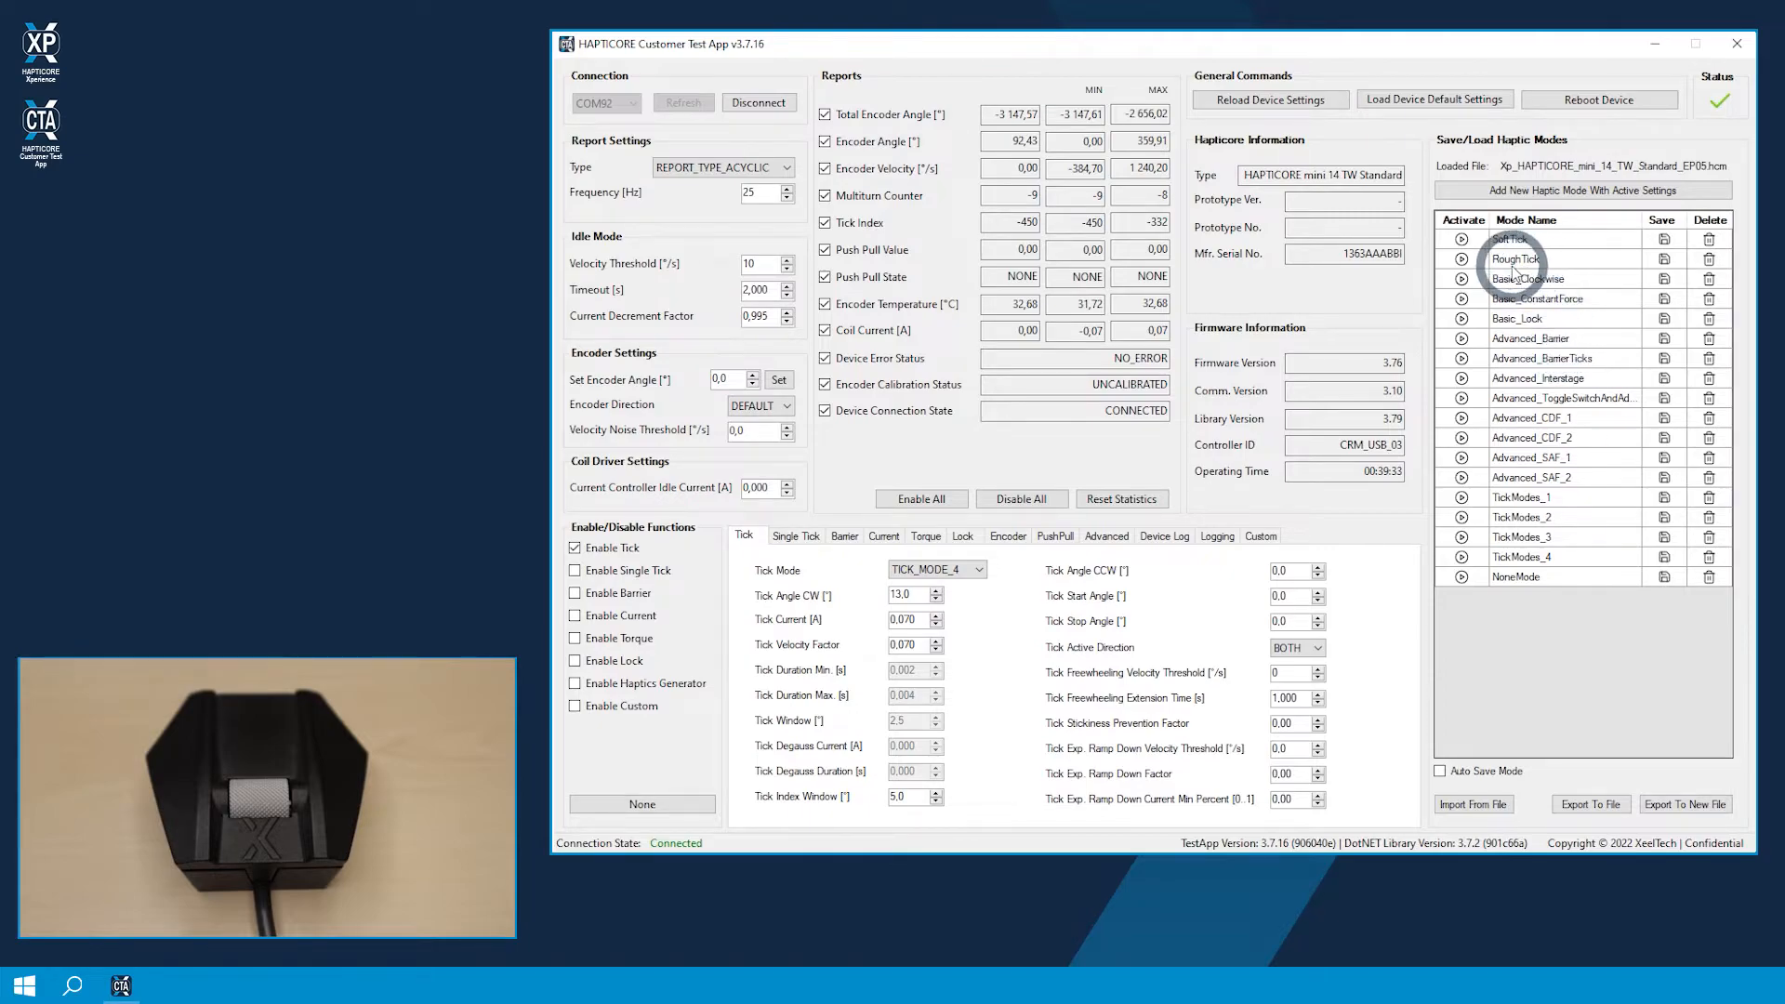
Step: Activate SoftTick, set Tick Angle CW to 9.0, and save the active settings as a new haptic mode named MyTickMode
left_click(1461, 239)
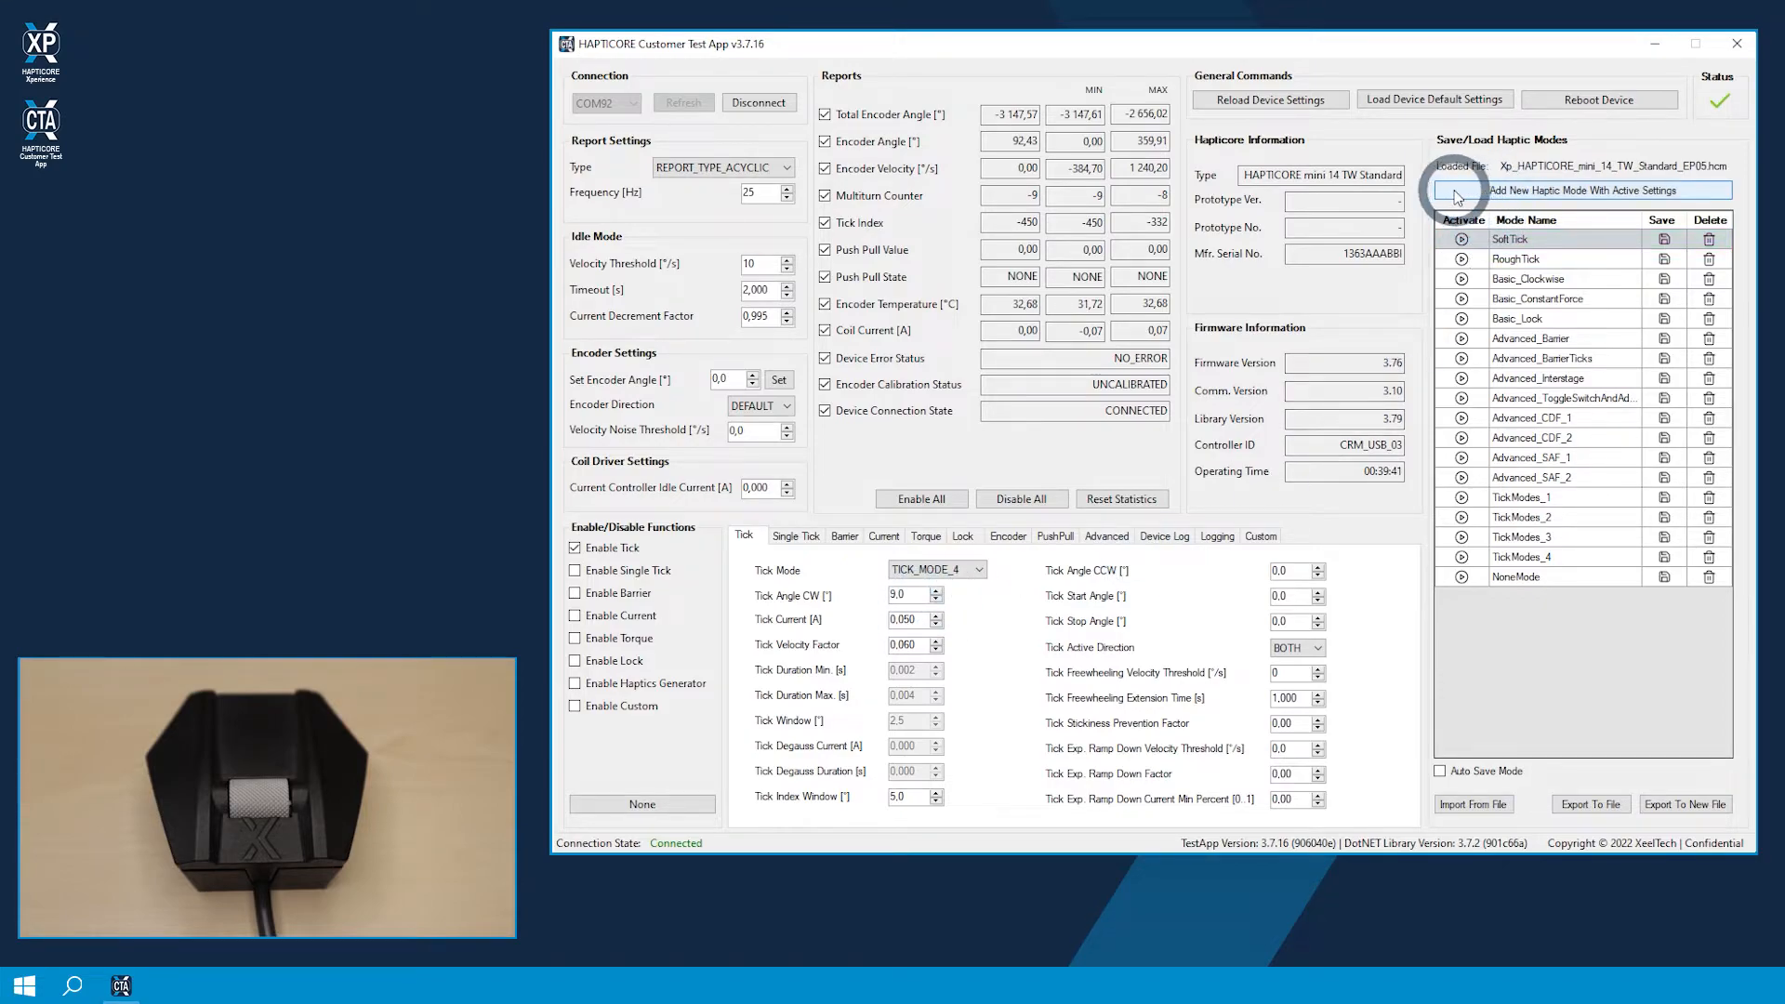
left_click(1676, 191)
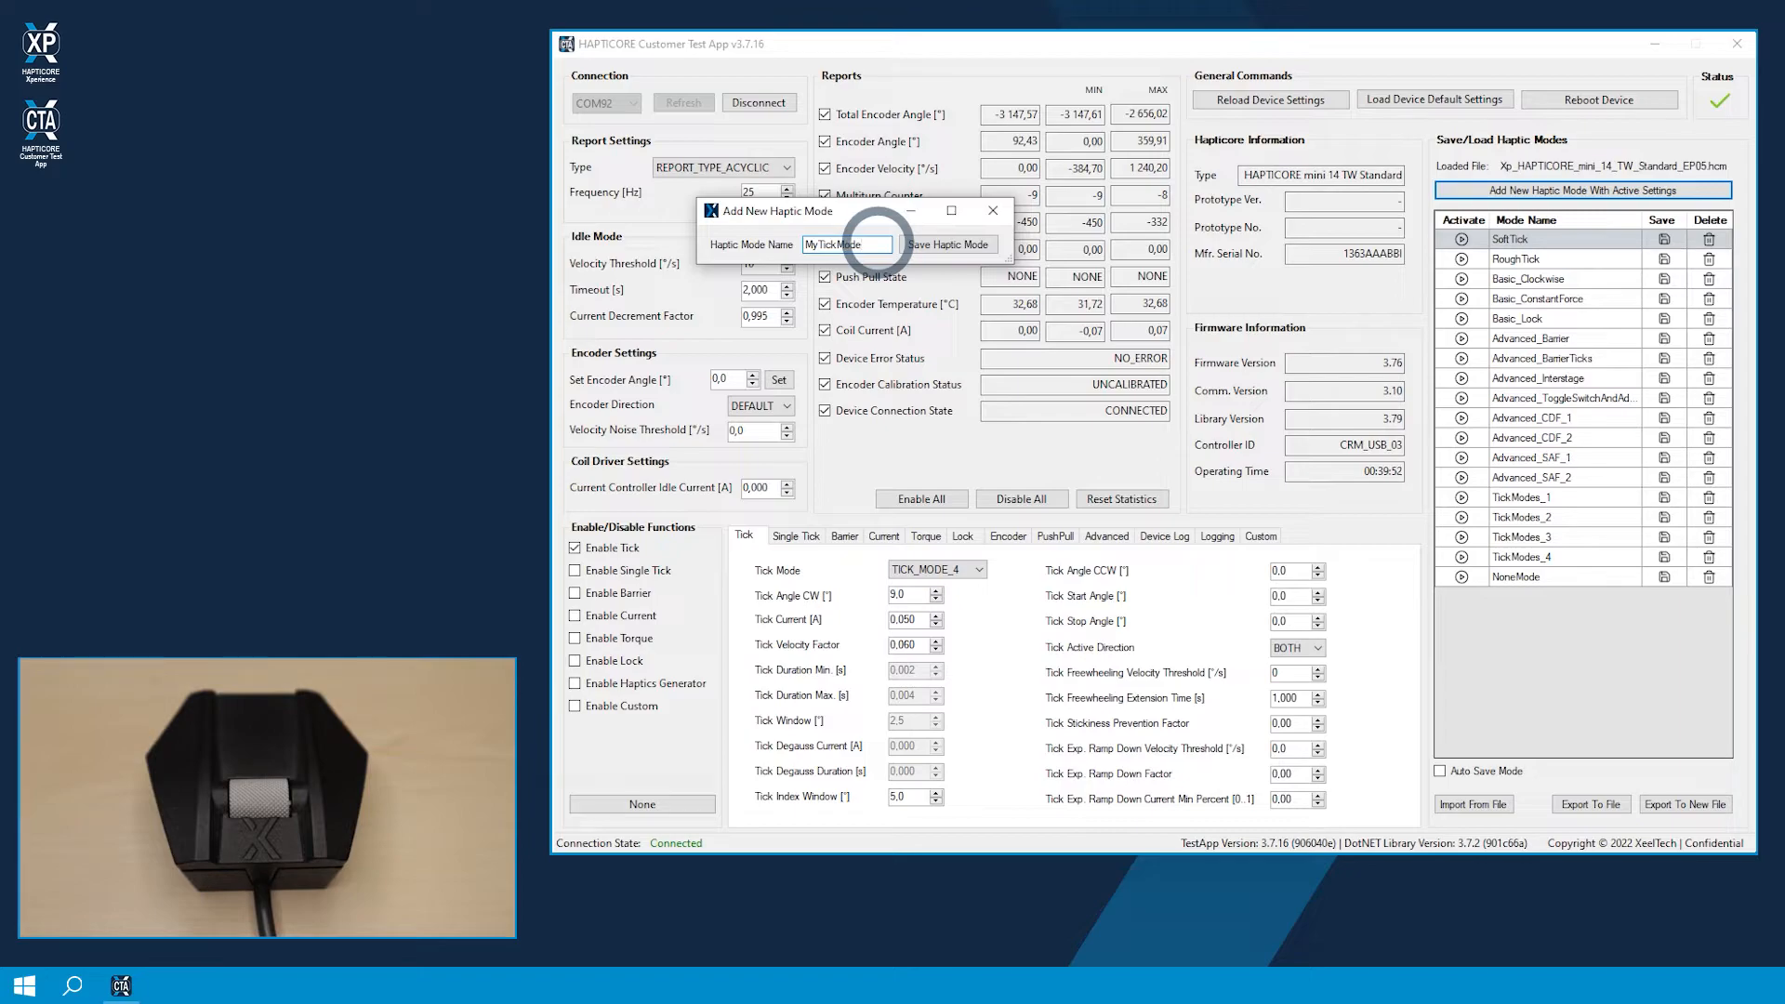
type("MyTickMode")
left_click(939, 244)
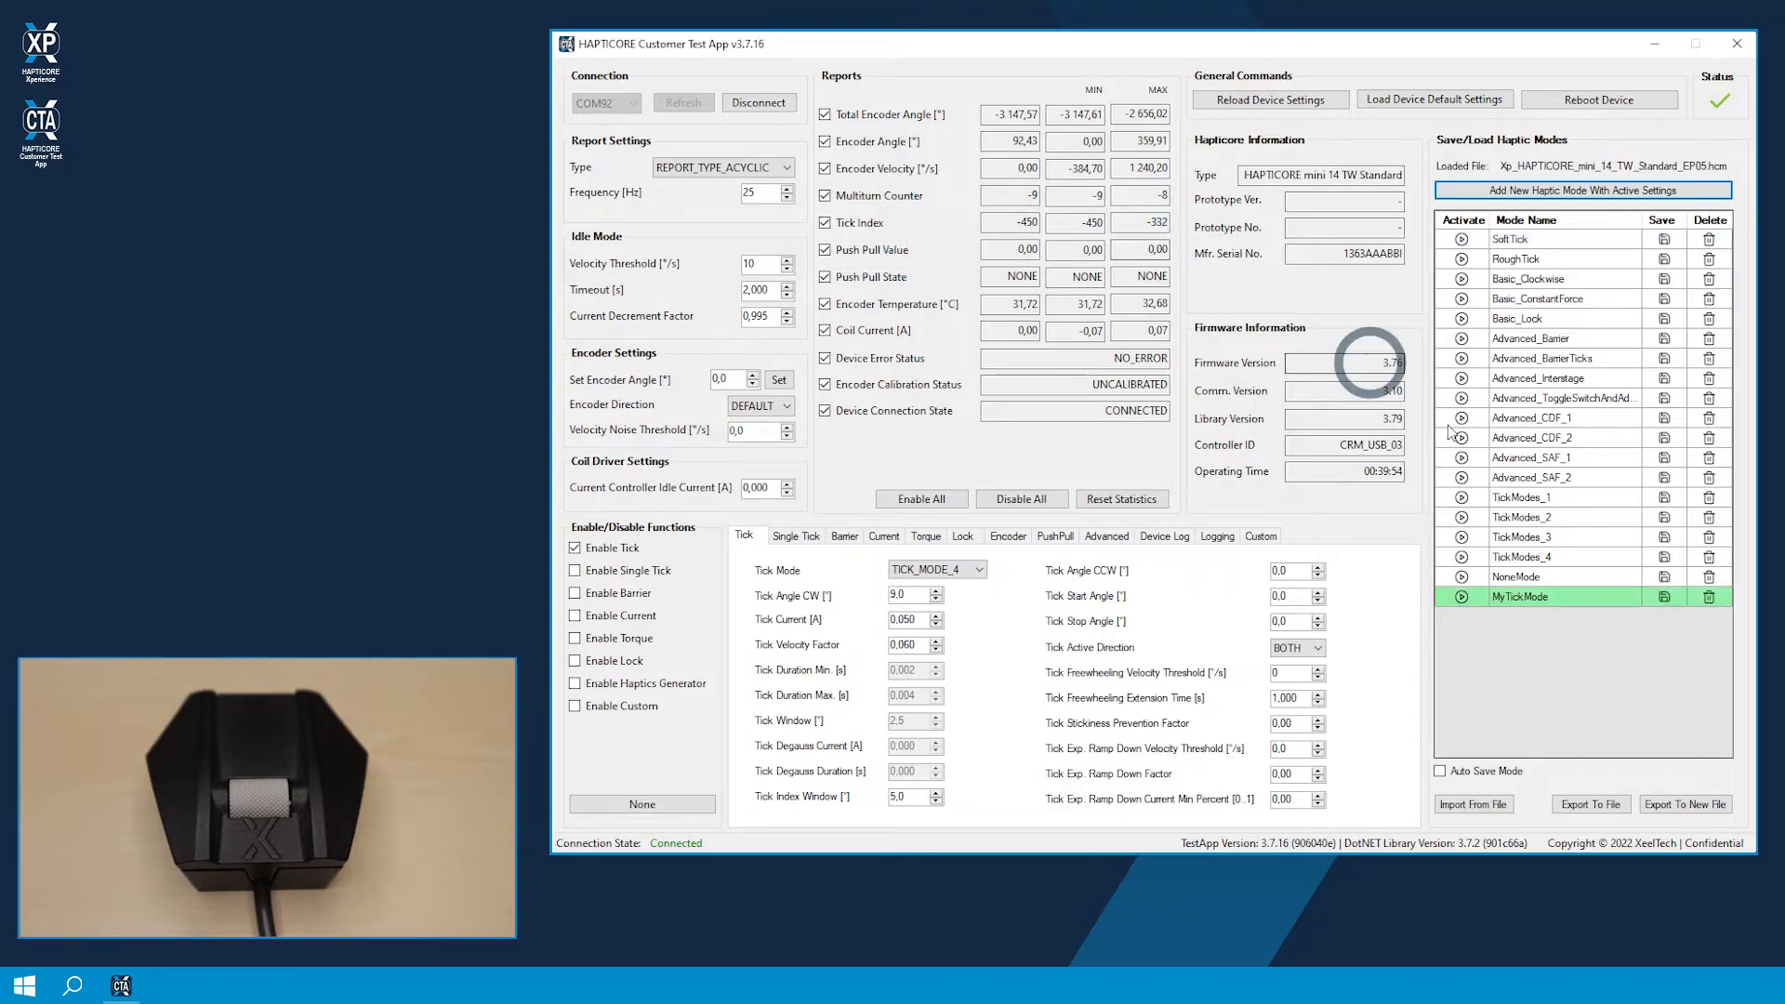
Step: Rename the MyTickMode haptic mode as myMode
left_click(1541, 600)
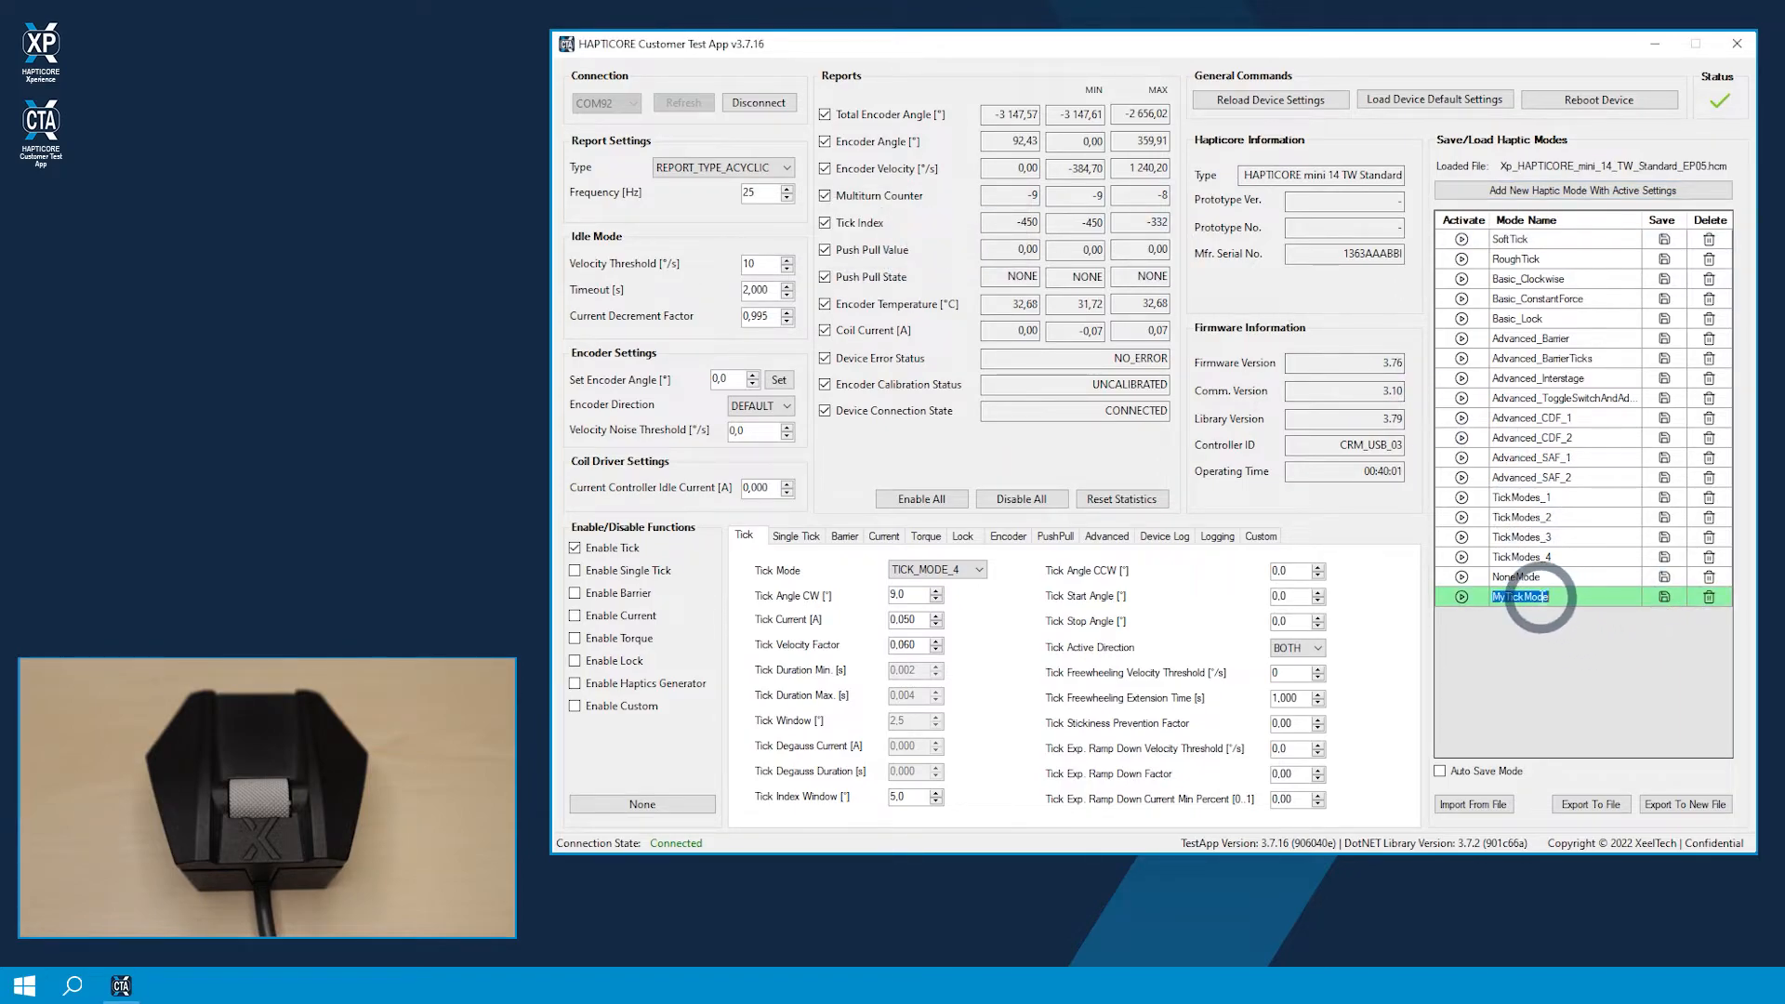
type("m")
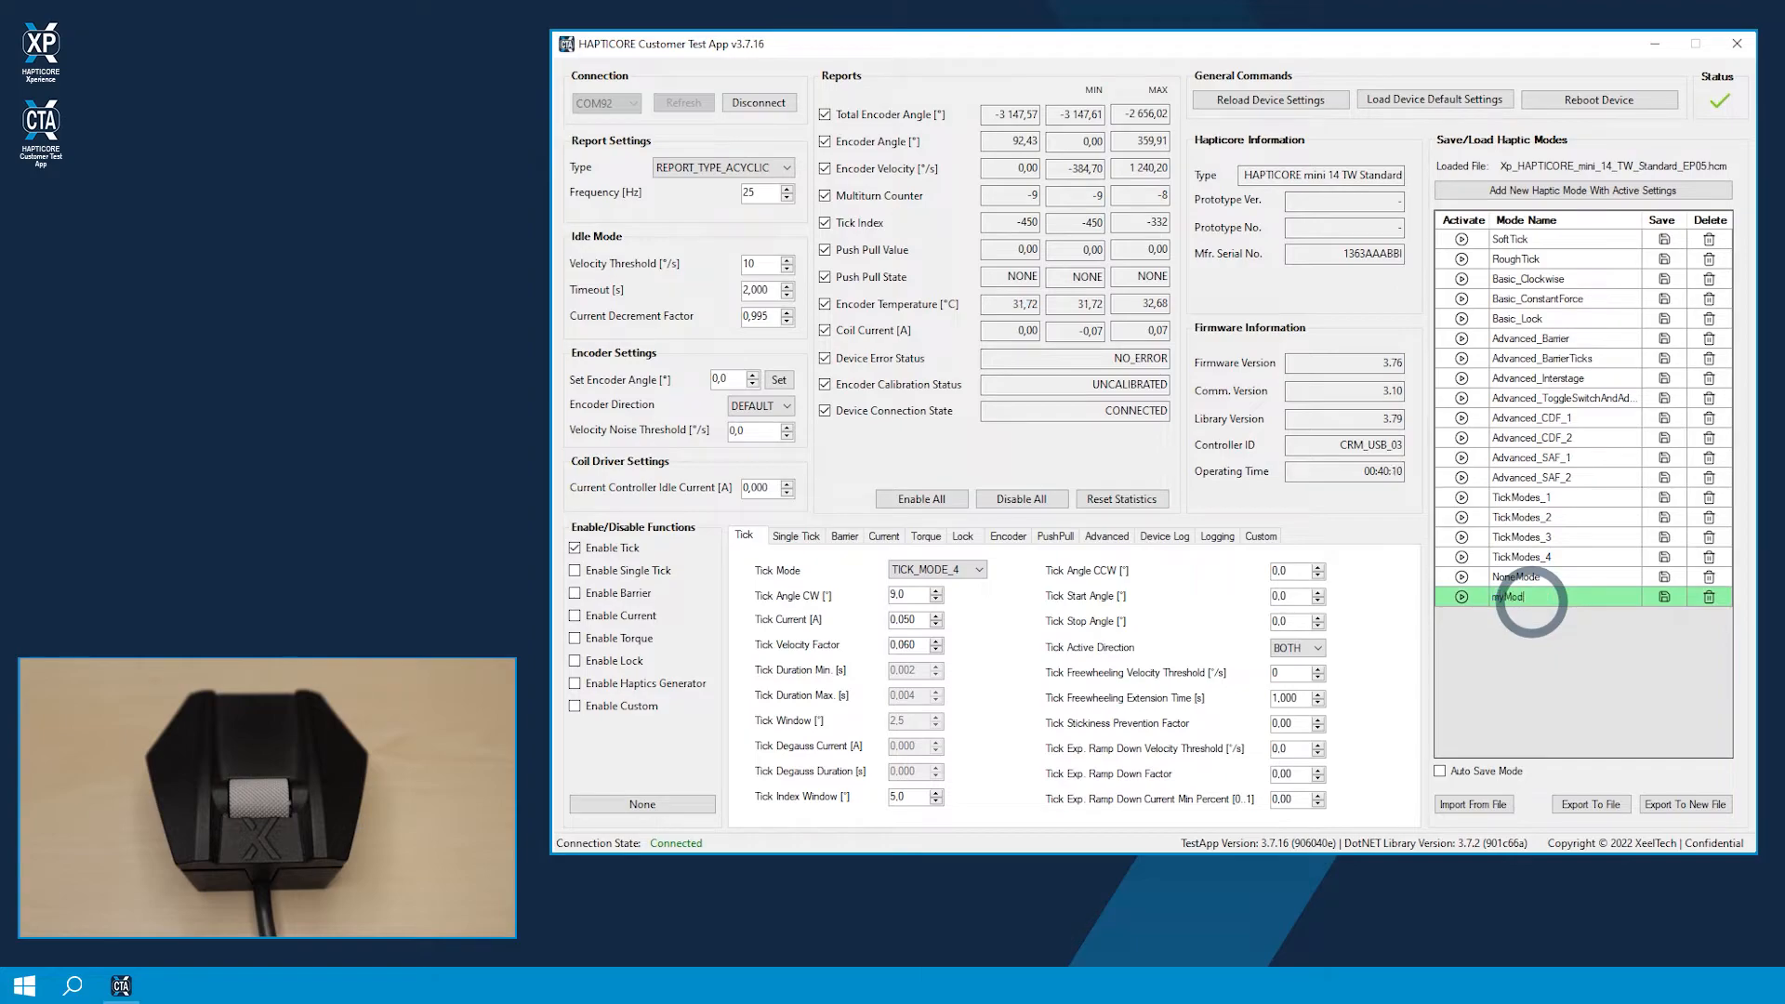
Step: Export the edited haptic mode list to the currently loaded HCM file
left_click(1601, 807)
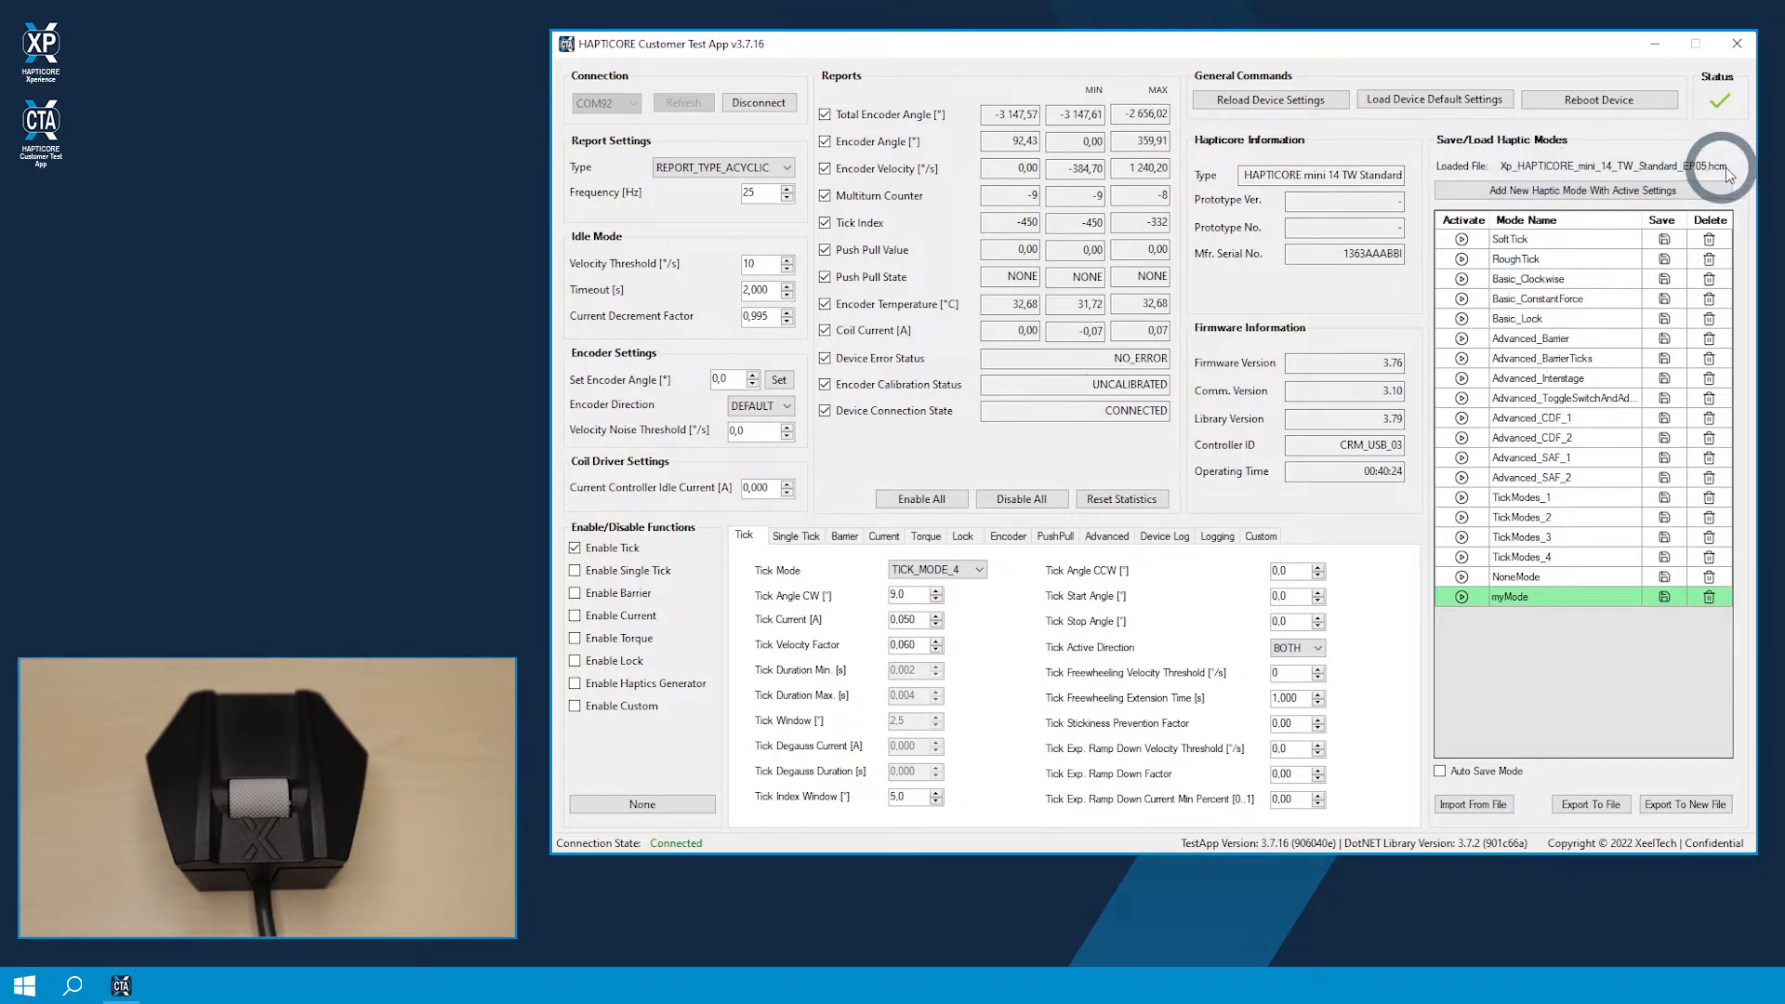
left_click(1588, 804)
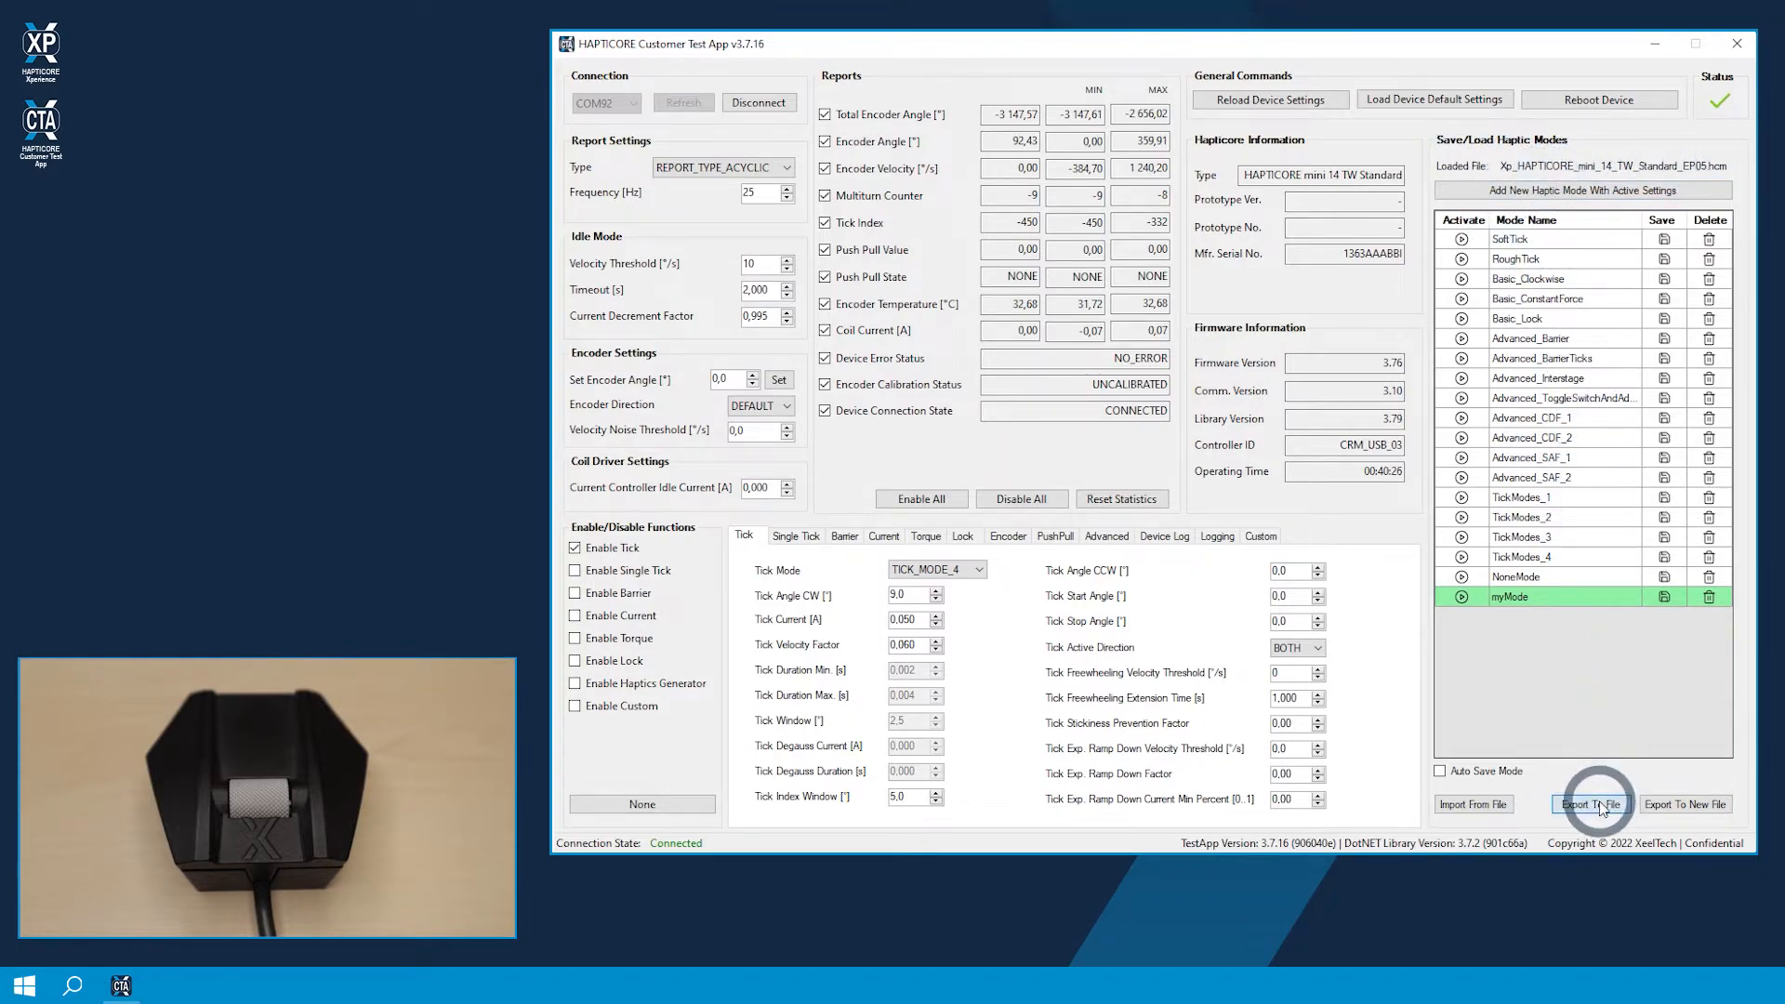
left_click(1378, 507)
left_click(1378, 517)
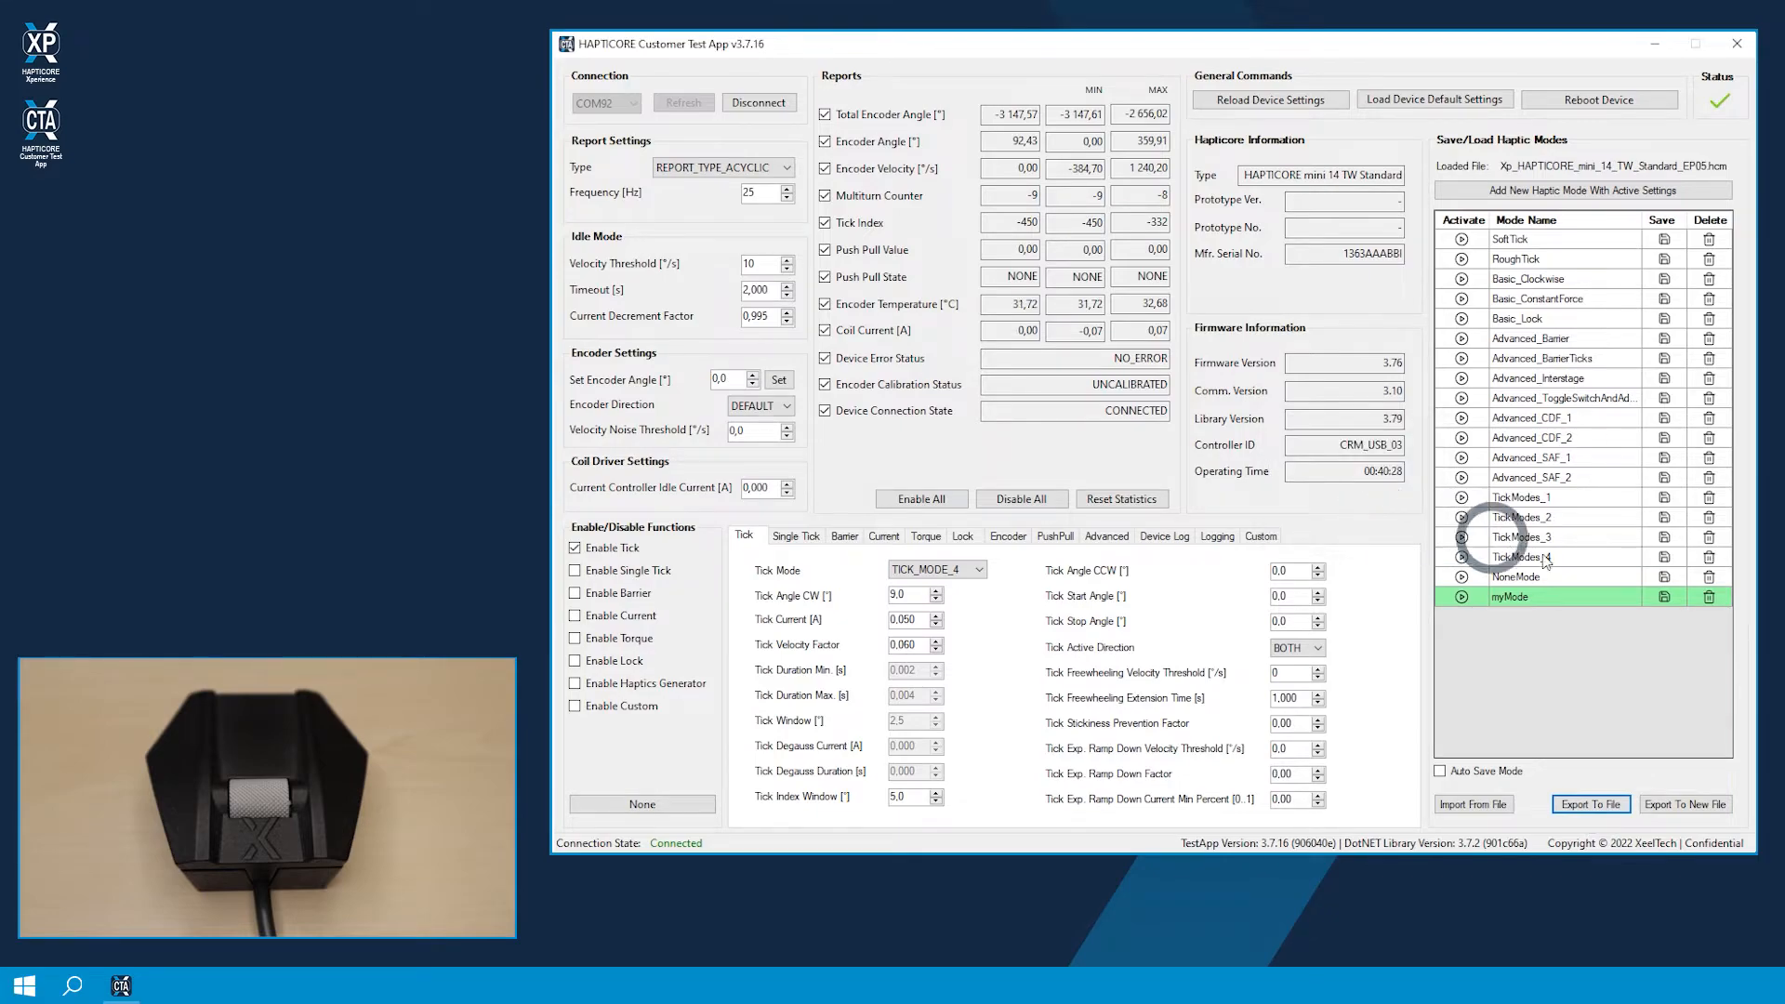
Step: Export the haptic modes to a new HCM file named MyModes in the xeeltech folder
left_click(1664, 810)
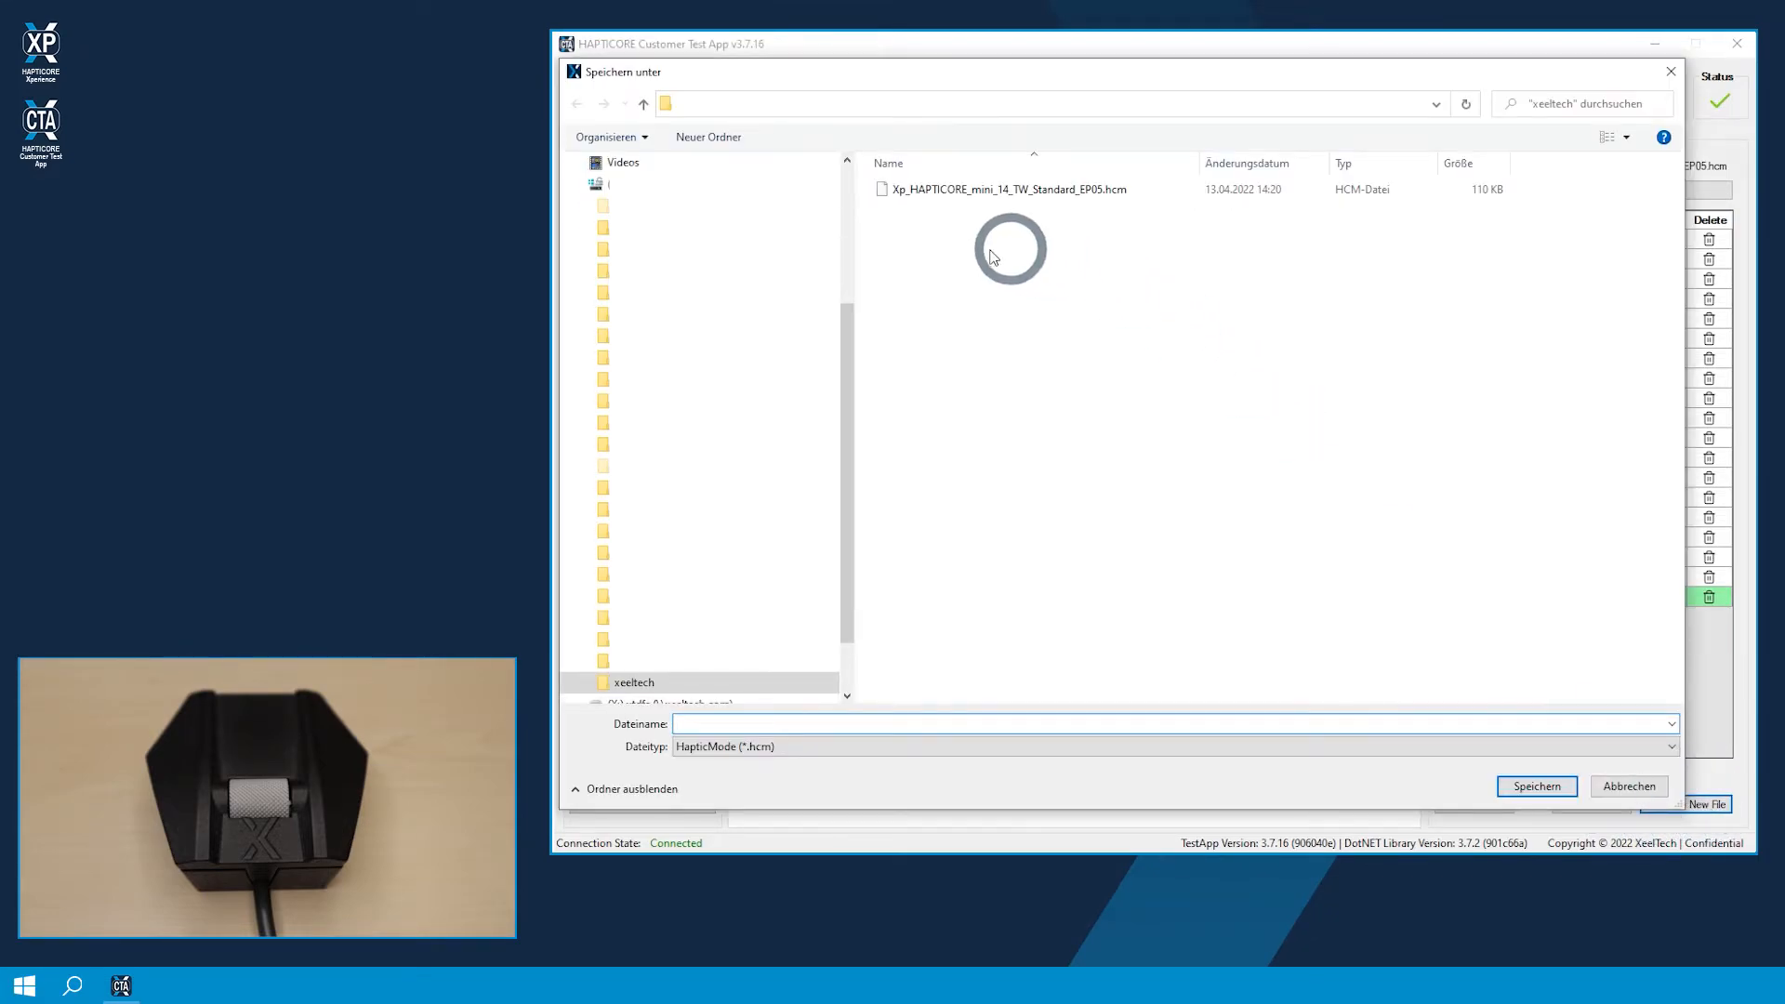
type("MyModes")
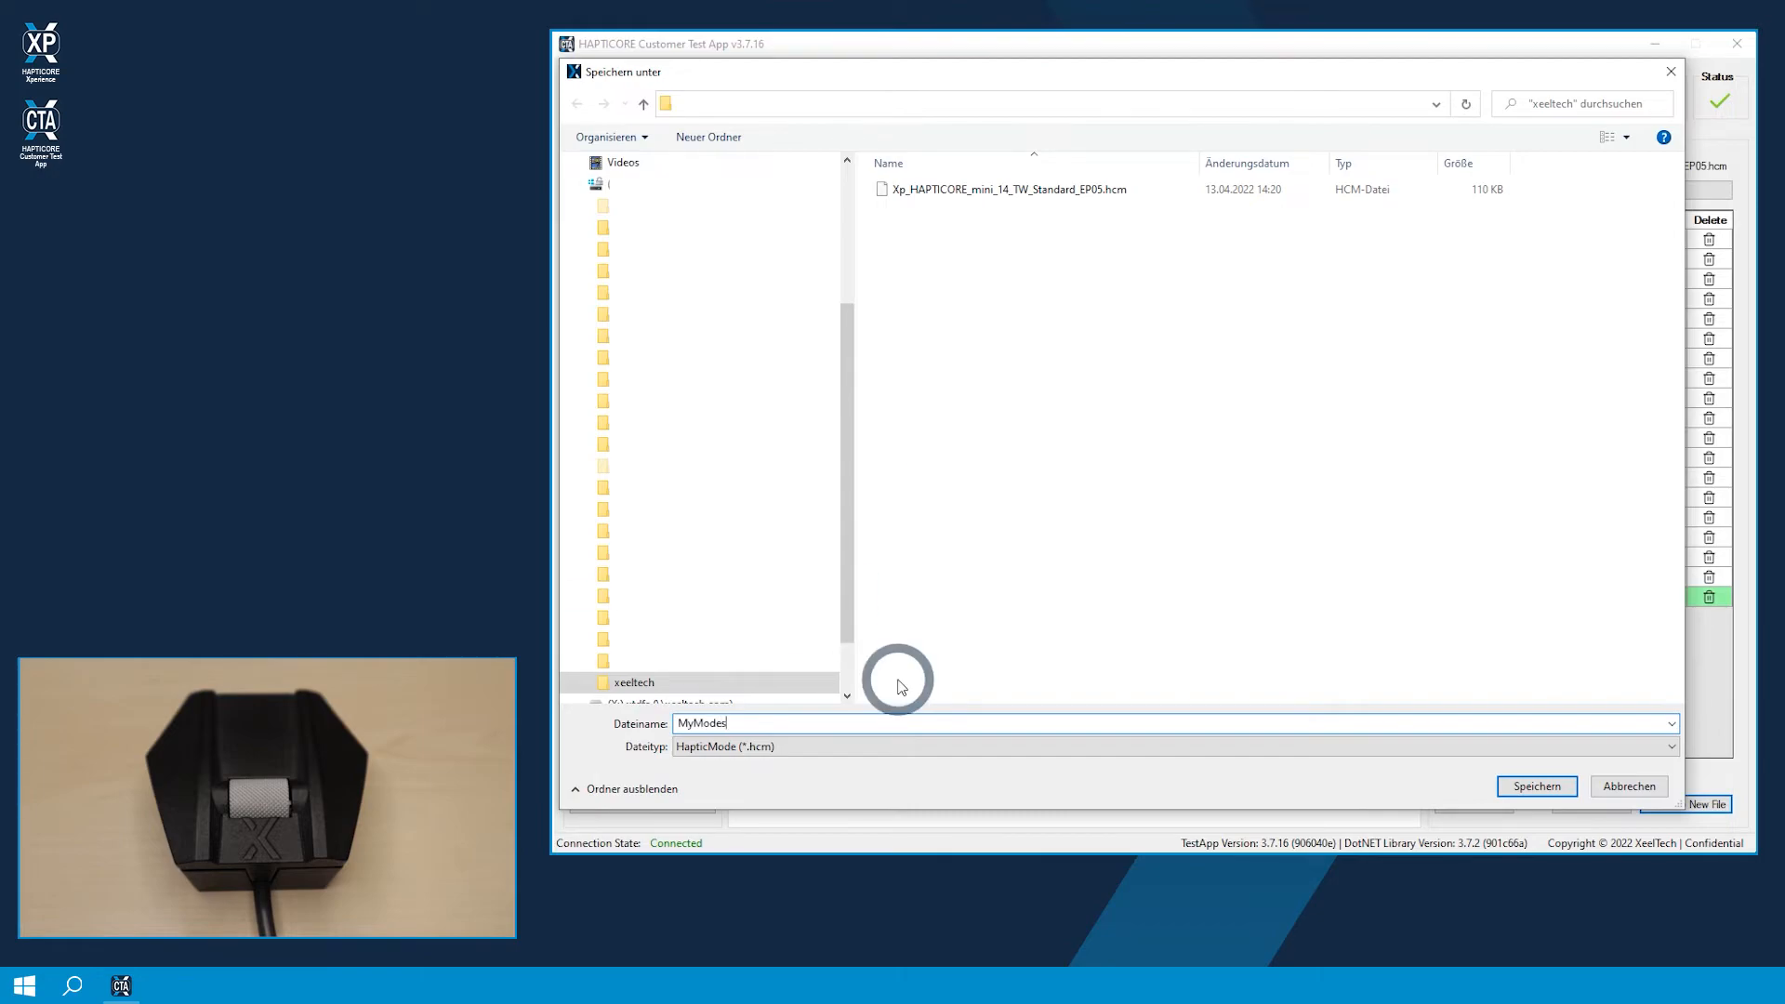
left_click(1542, 786)
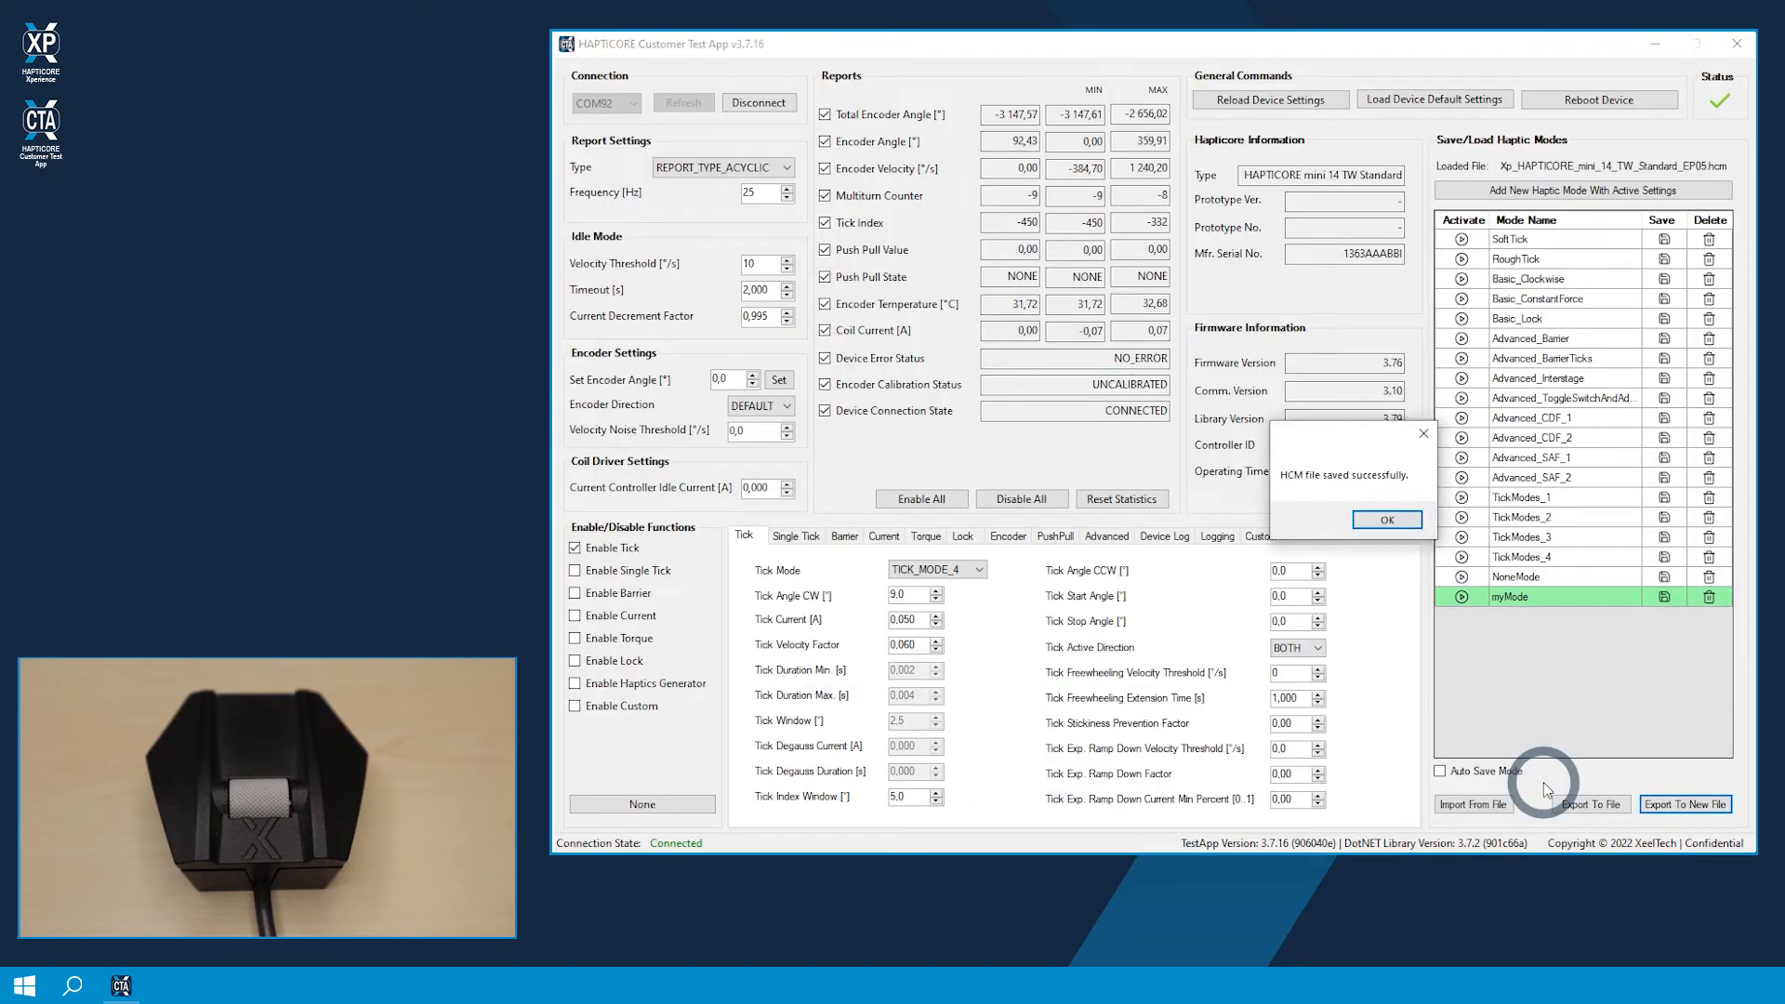
left_click(1388, 521)
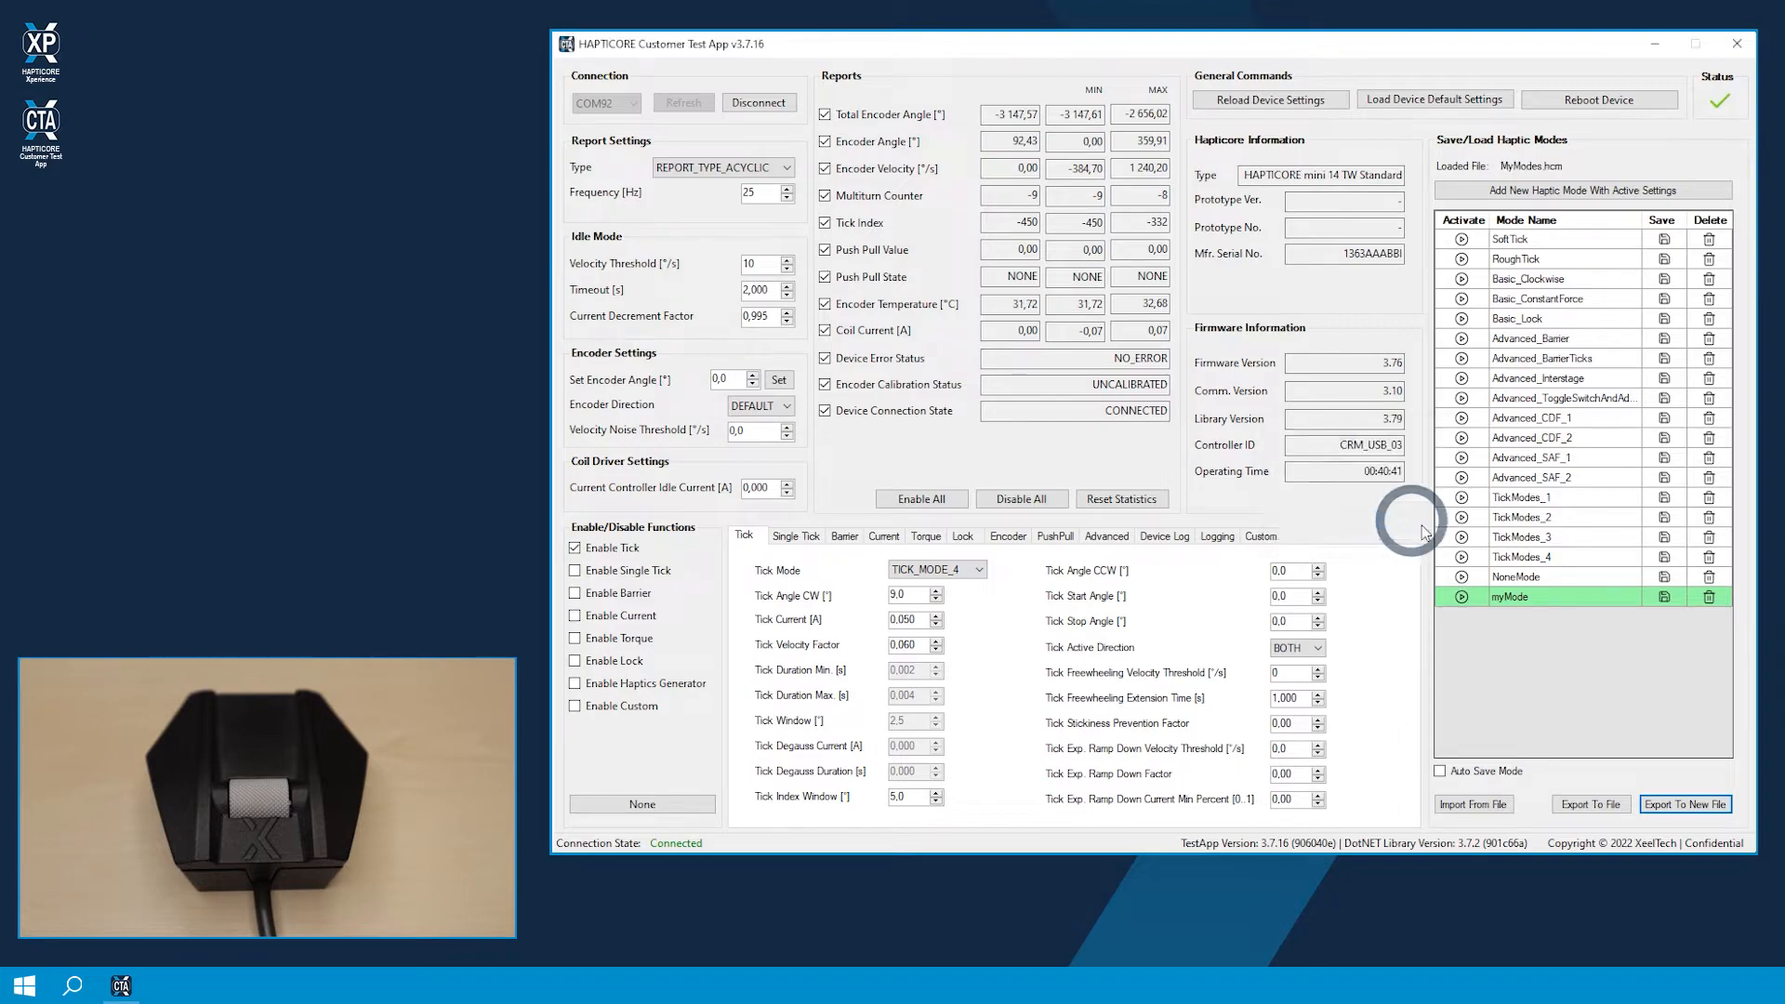
Step: Import the haptic modes from the MyModes.hcm file in the xeeltech folder
left_click(1476, 805)
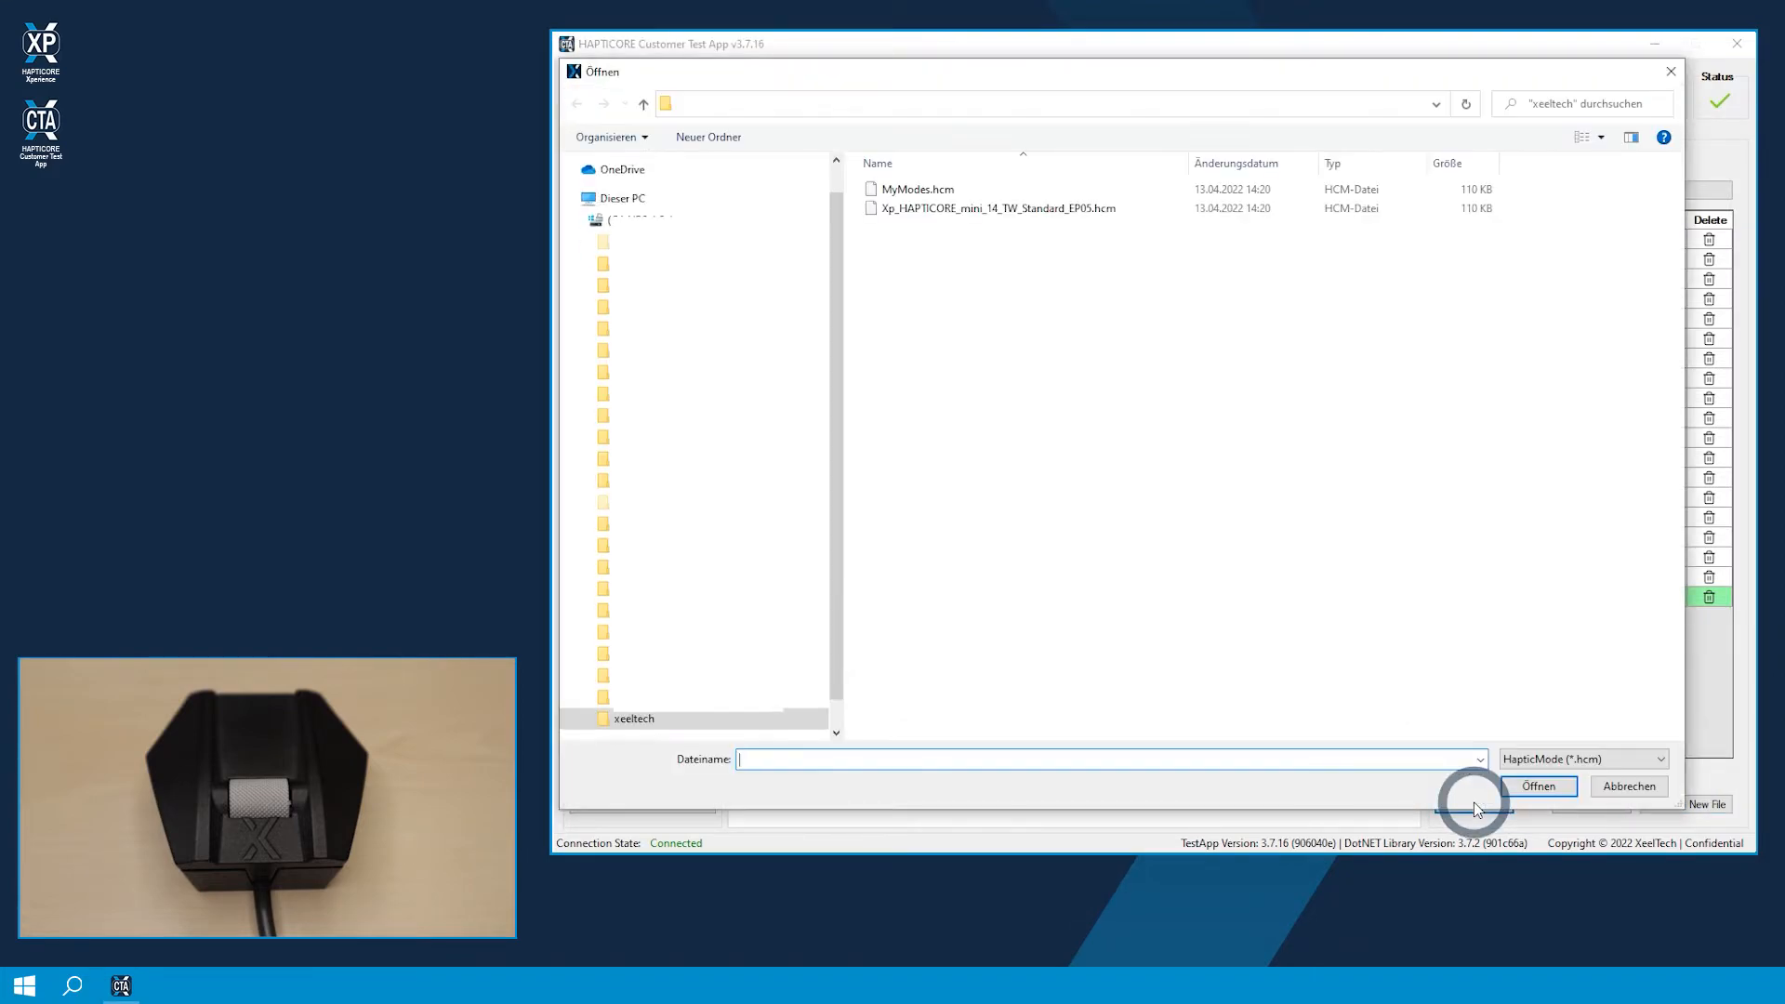
double_click(899, 189)
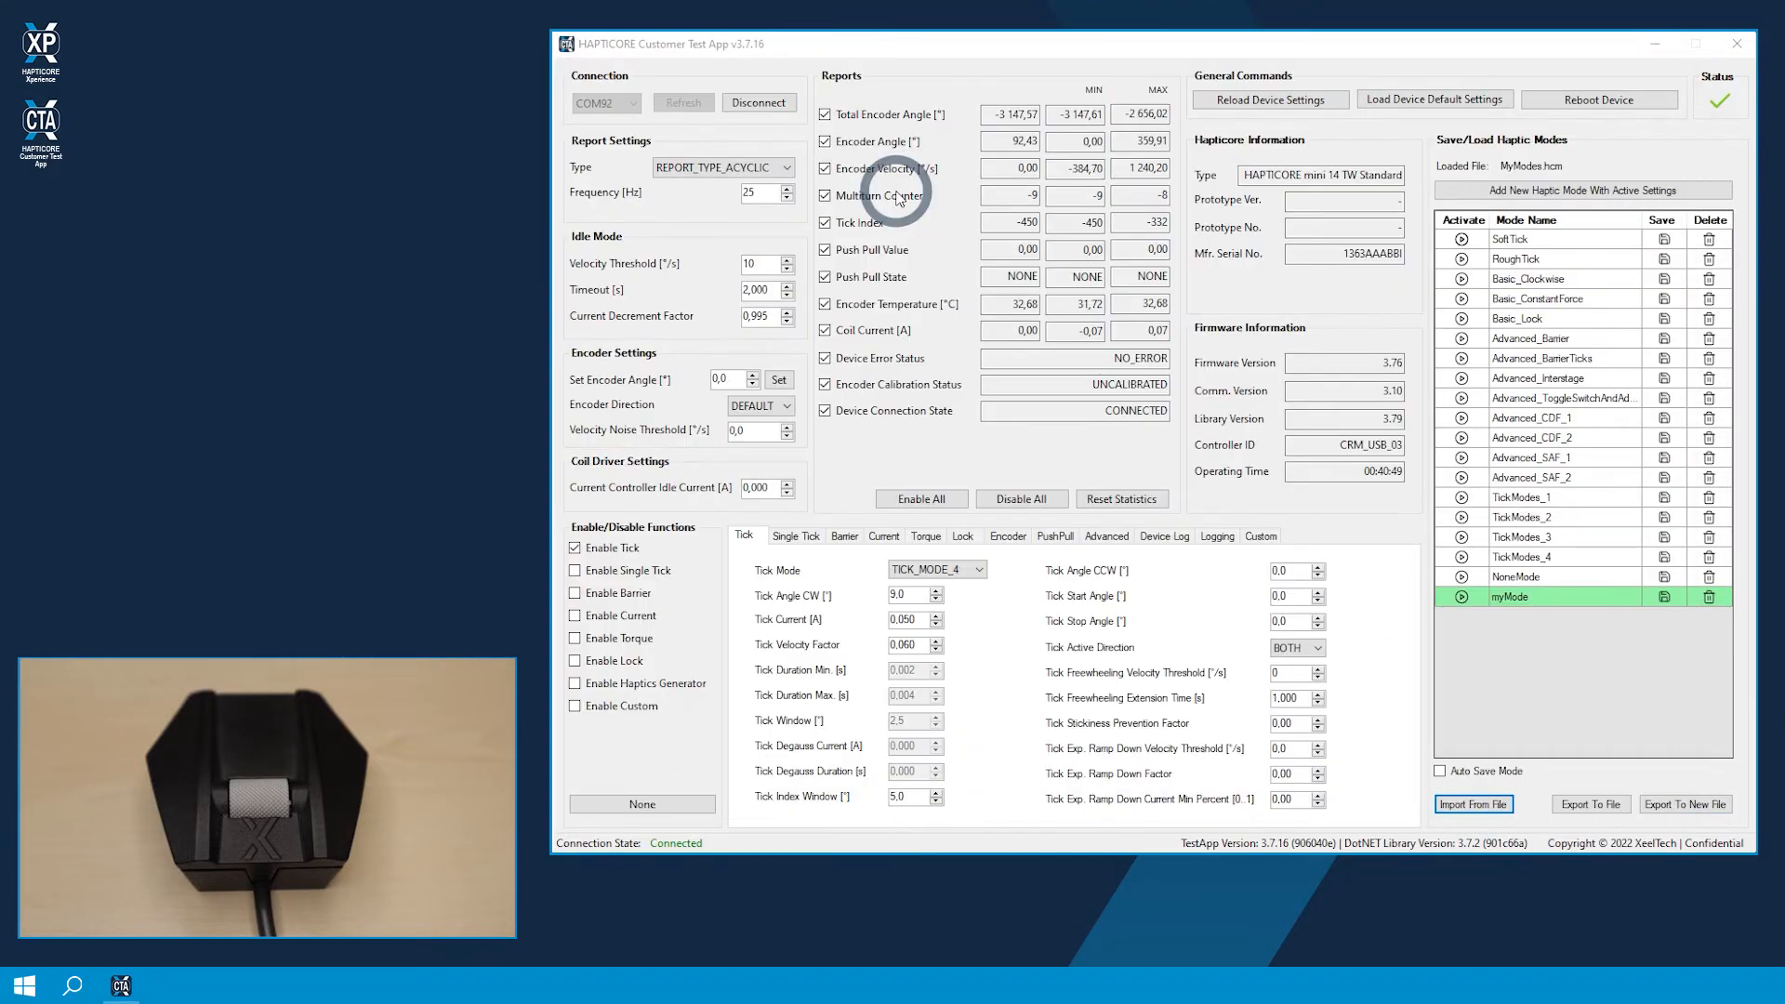
left_click(1376, 520)
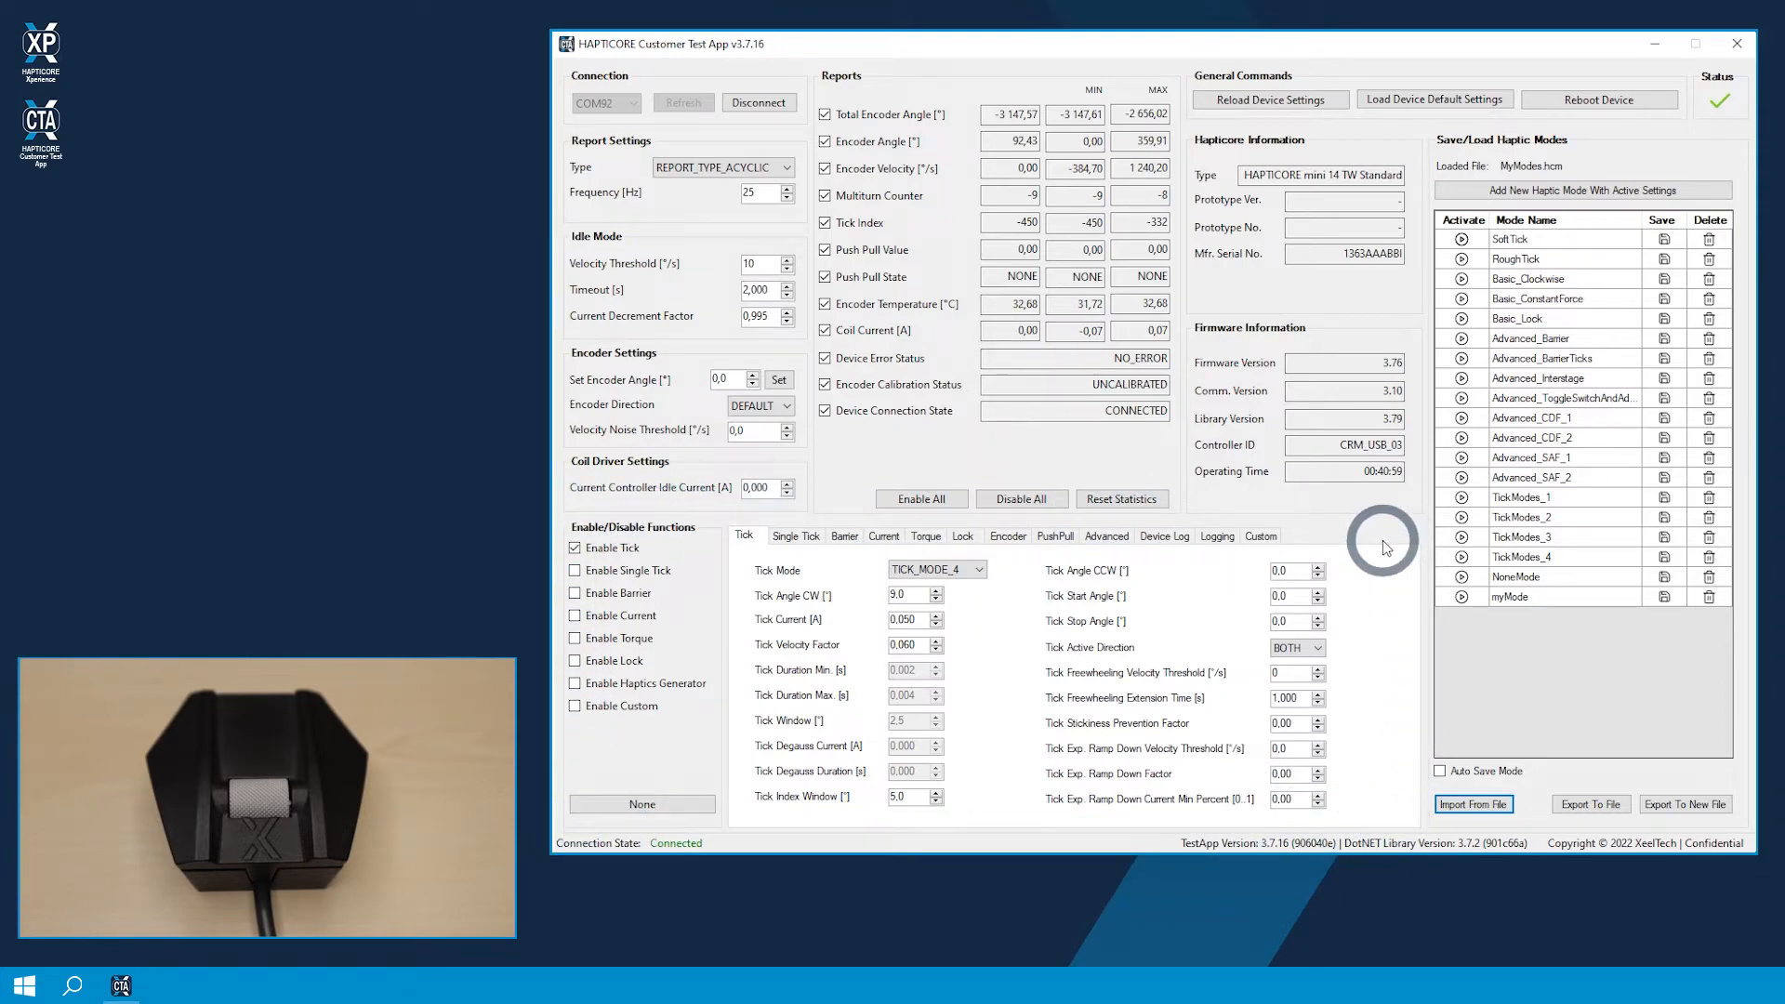
Step: Switch the Tick function off and back on, and enable the Barrier function alongside it
left_click(596, 551)
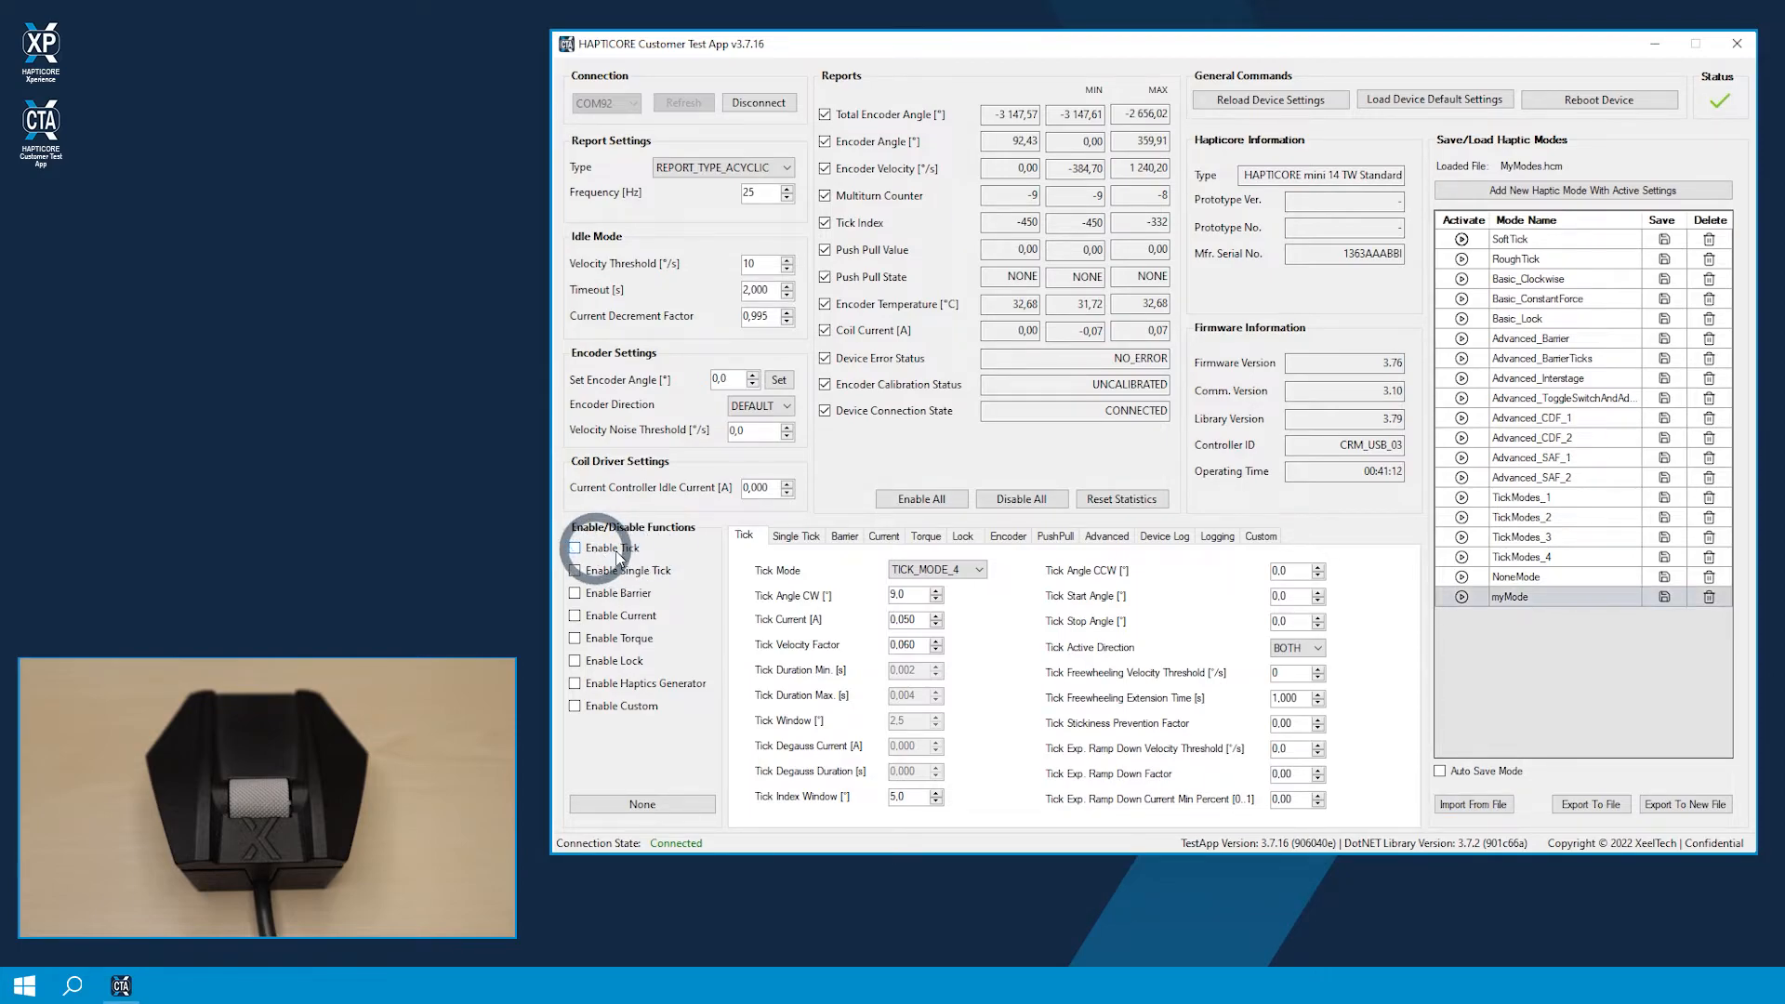
left_click(611, 591)
left_click(596, 551)
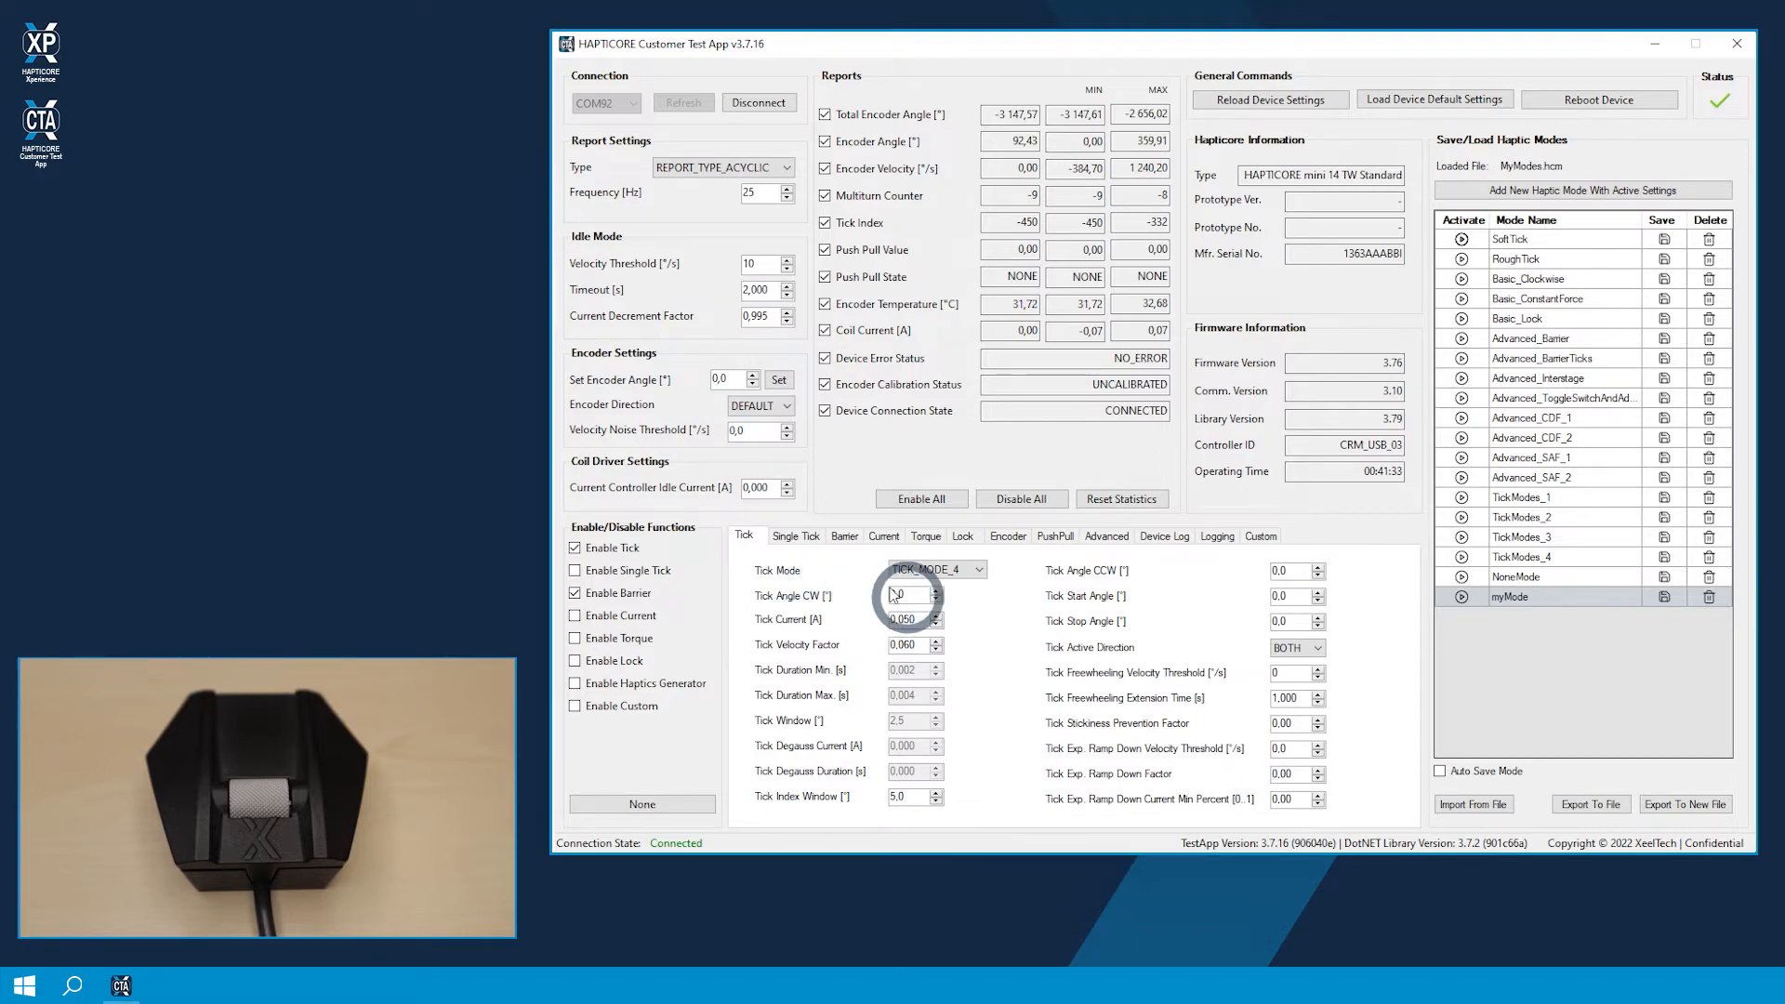
Step: Look through the parameter settings of the Barrier, Current, Torque and Lock functions
left_click(844, 536)
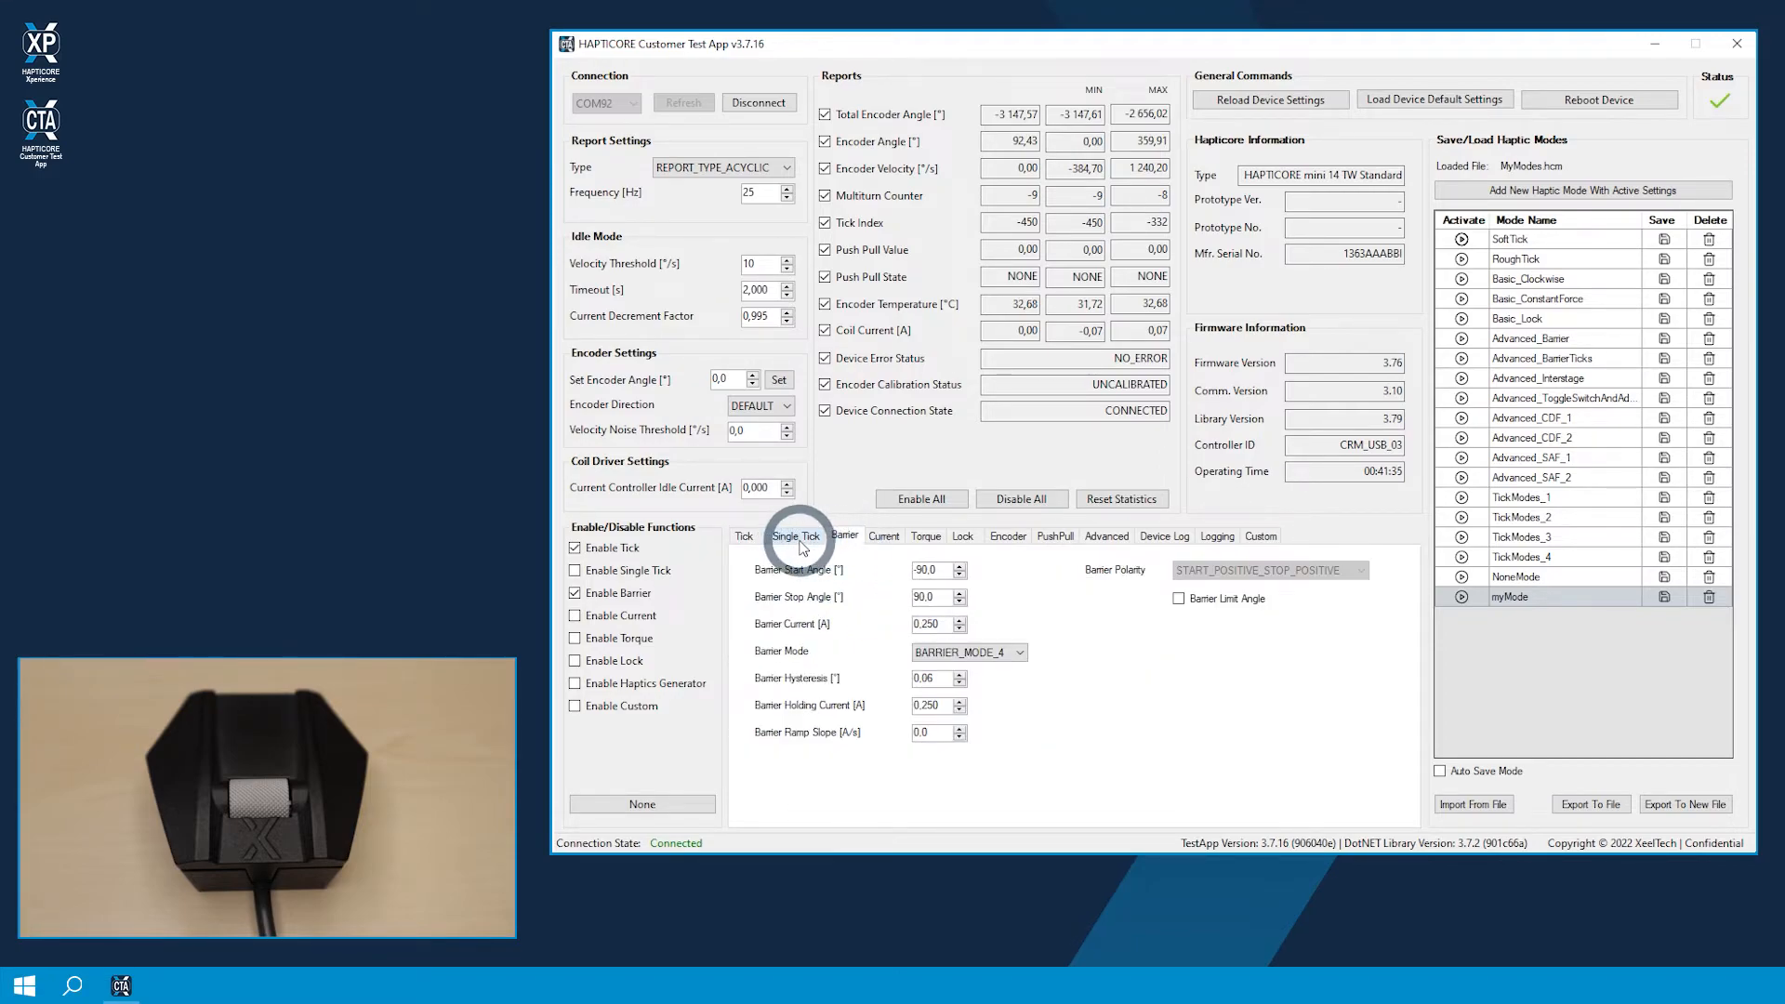
left_click(886, 538)
left_click(925, 538)
left_click(963, 537)
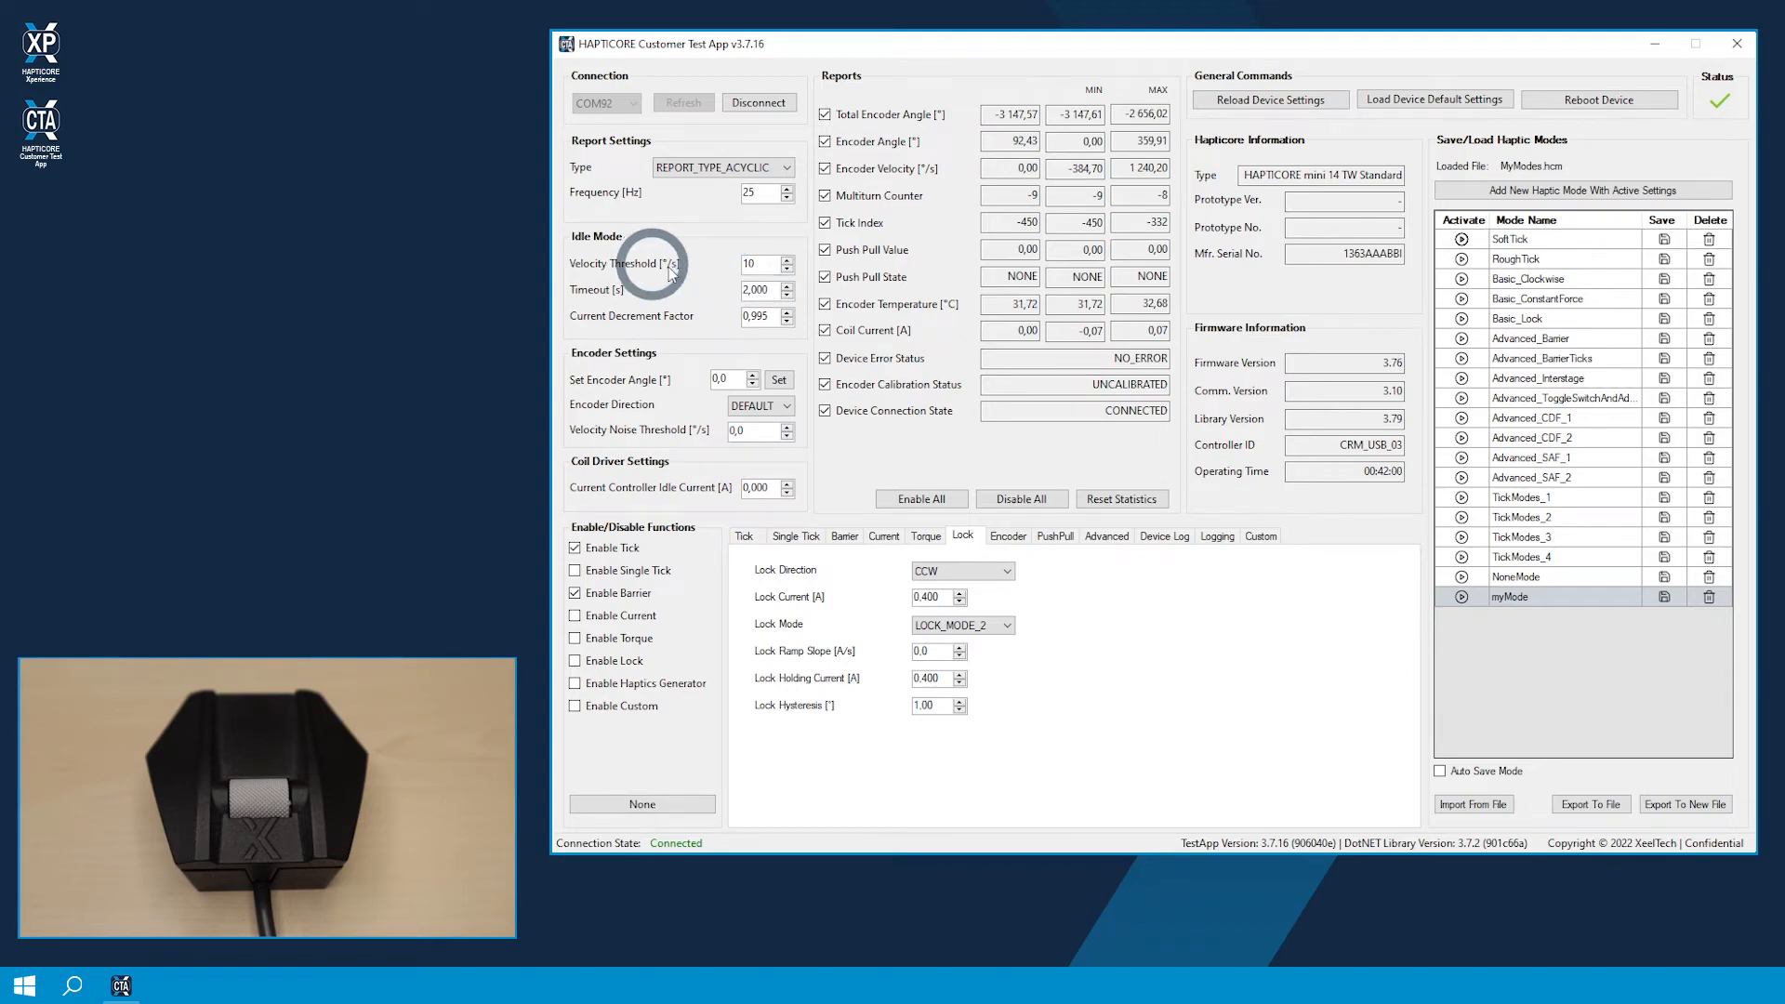
Step: Examine the Velocity Threshold and Timeout settings of the idle mode
left_click(759, 263)
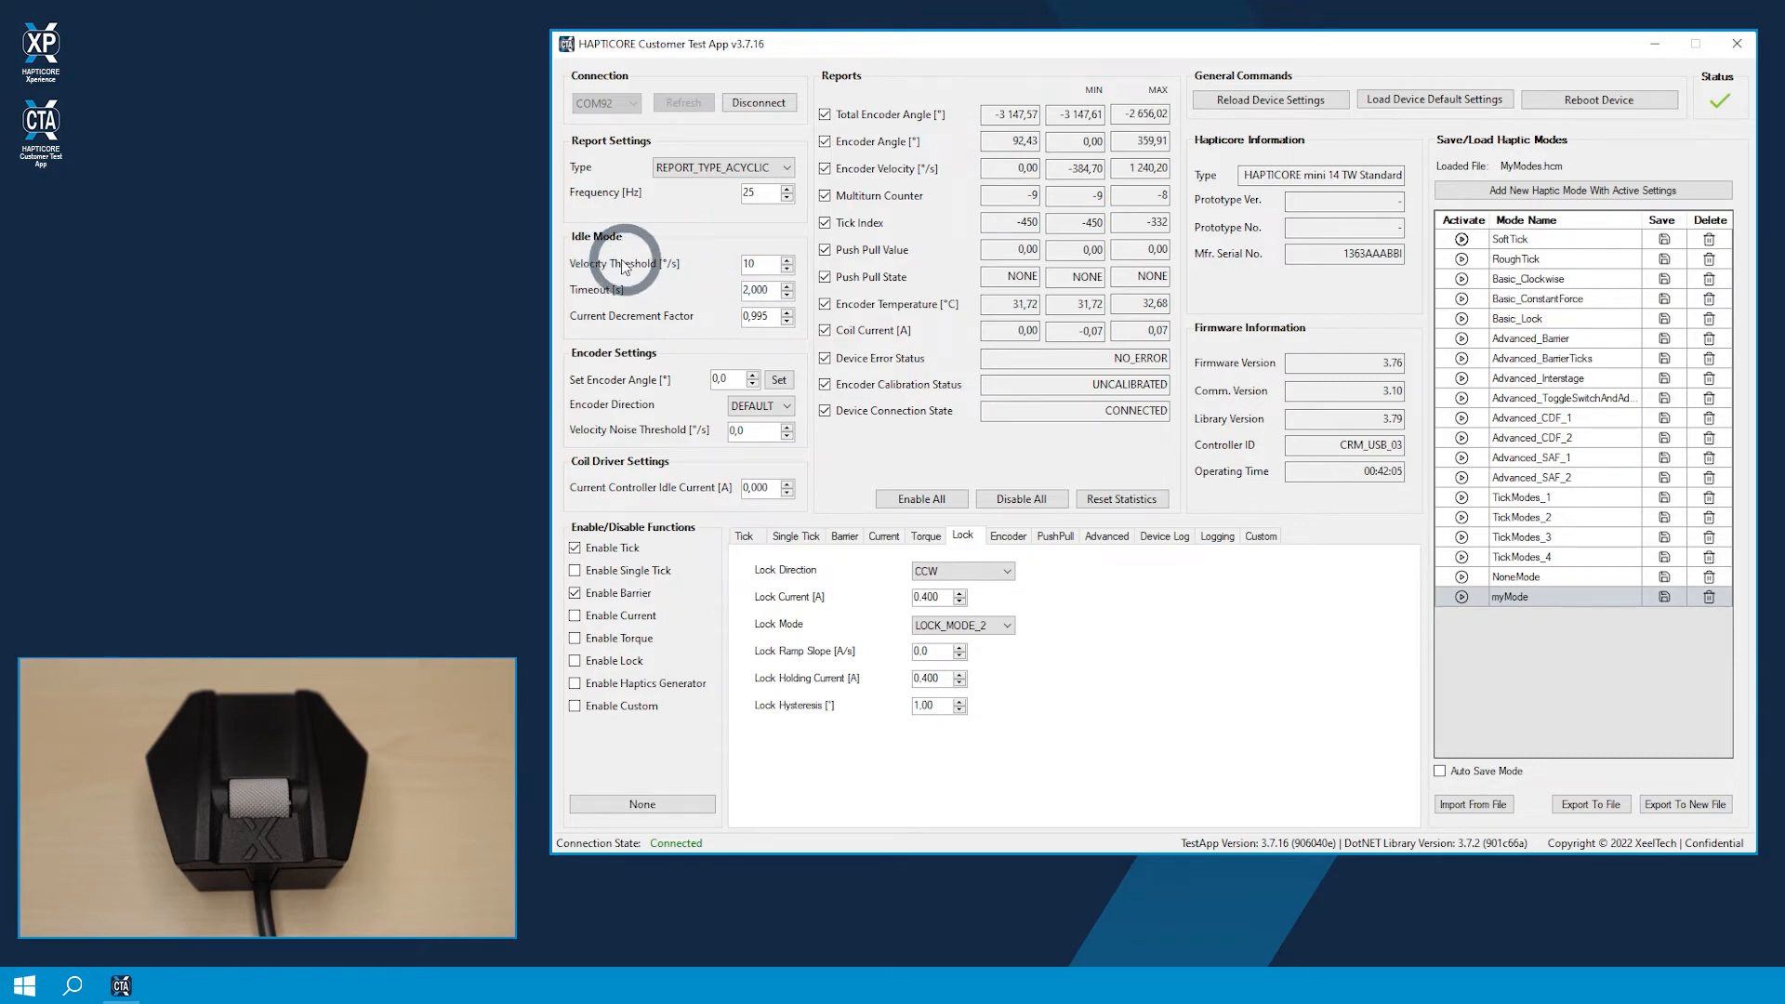
double_click(749, 264)
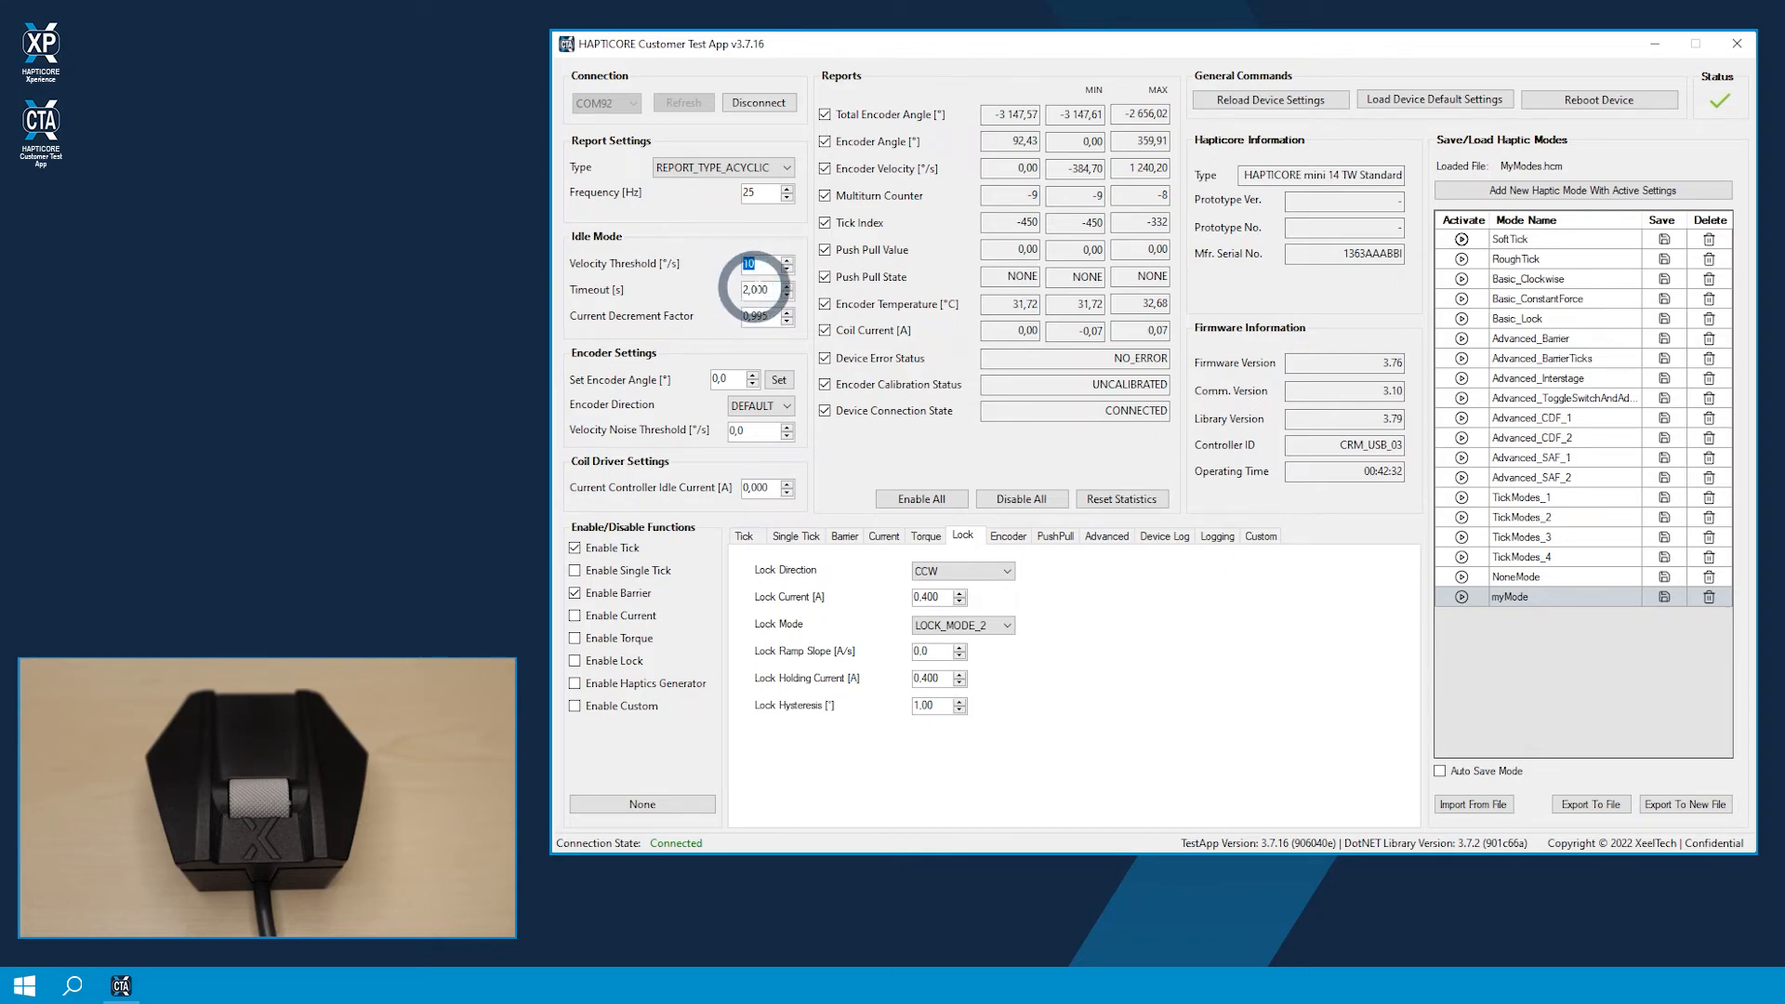
double_click(749, 290)
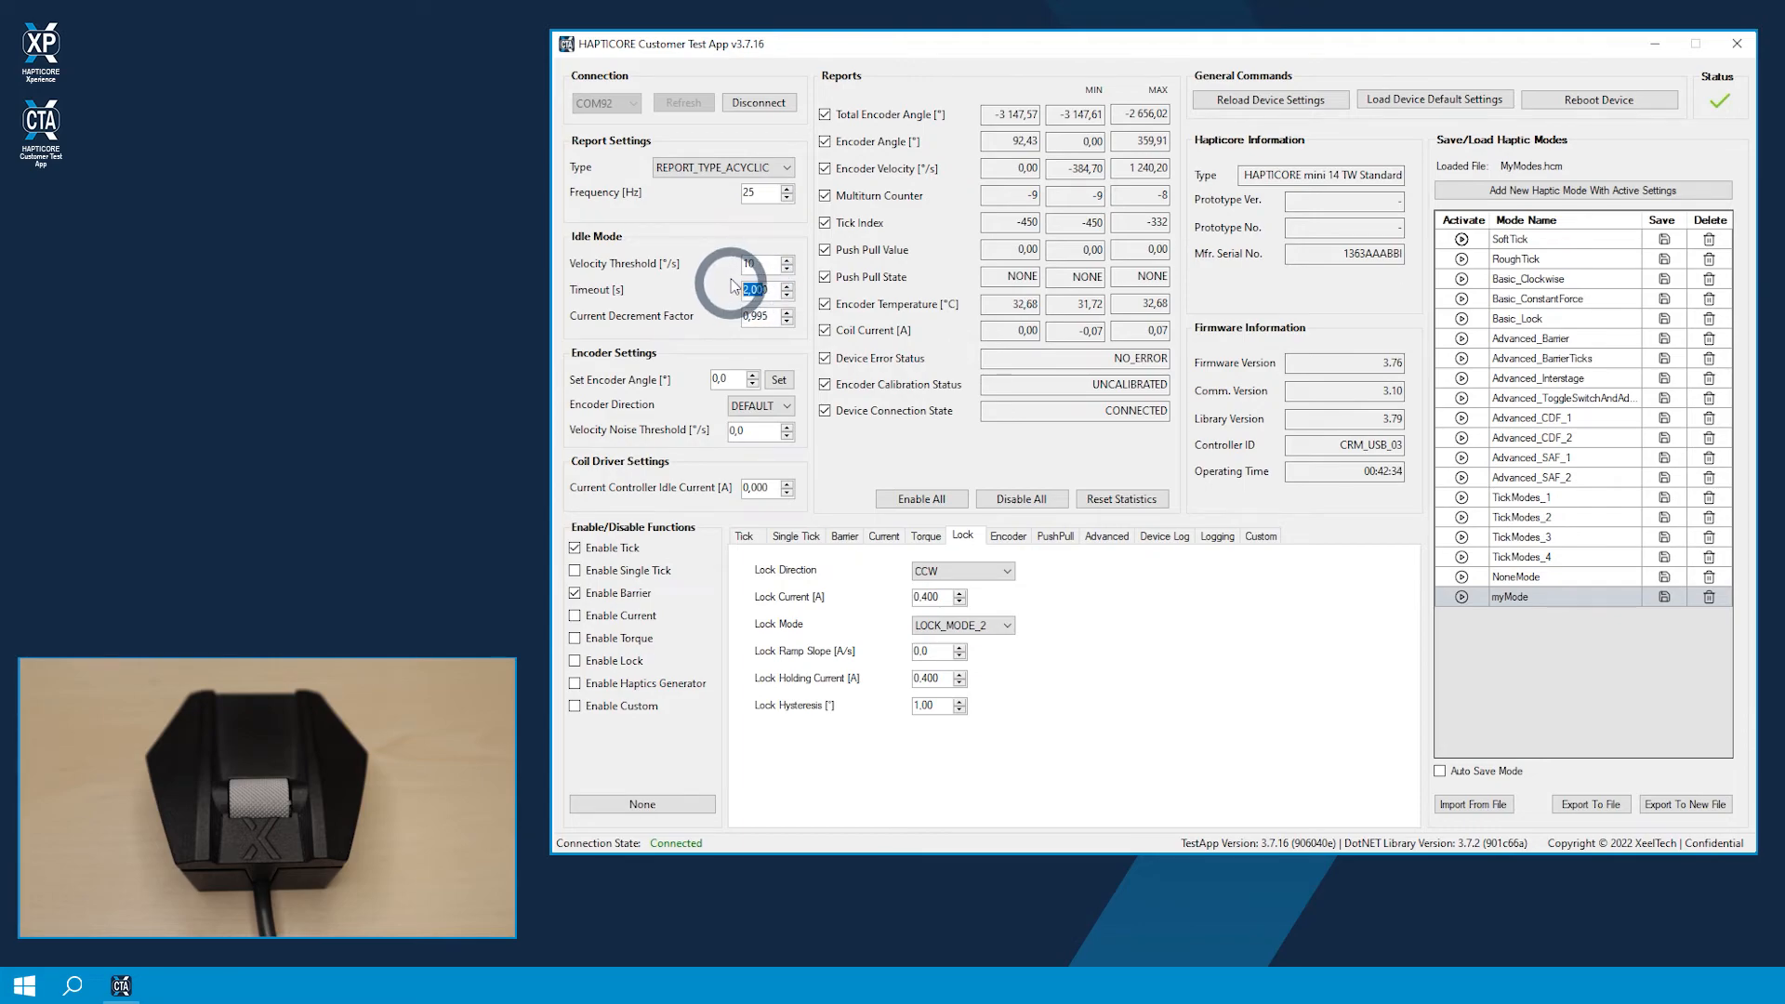
left_click(750, 290)
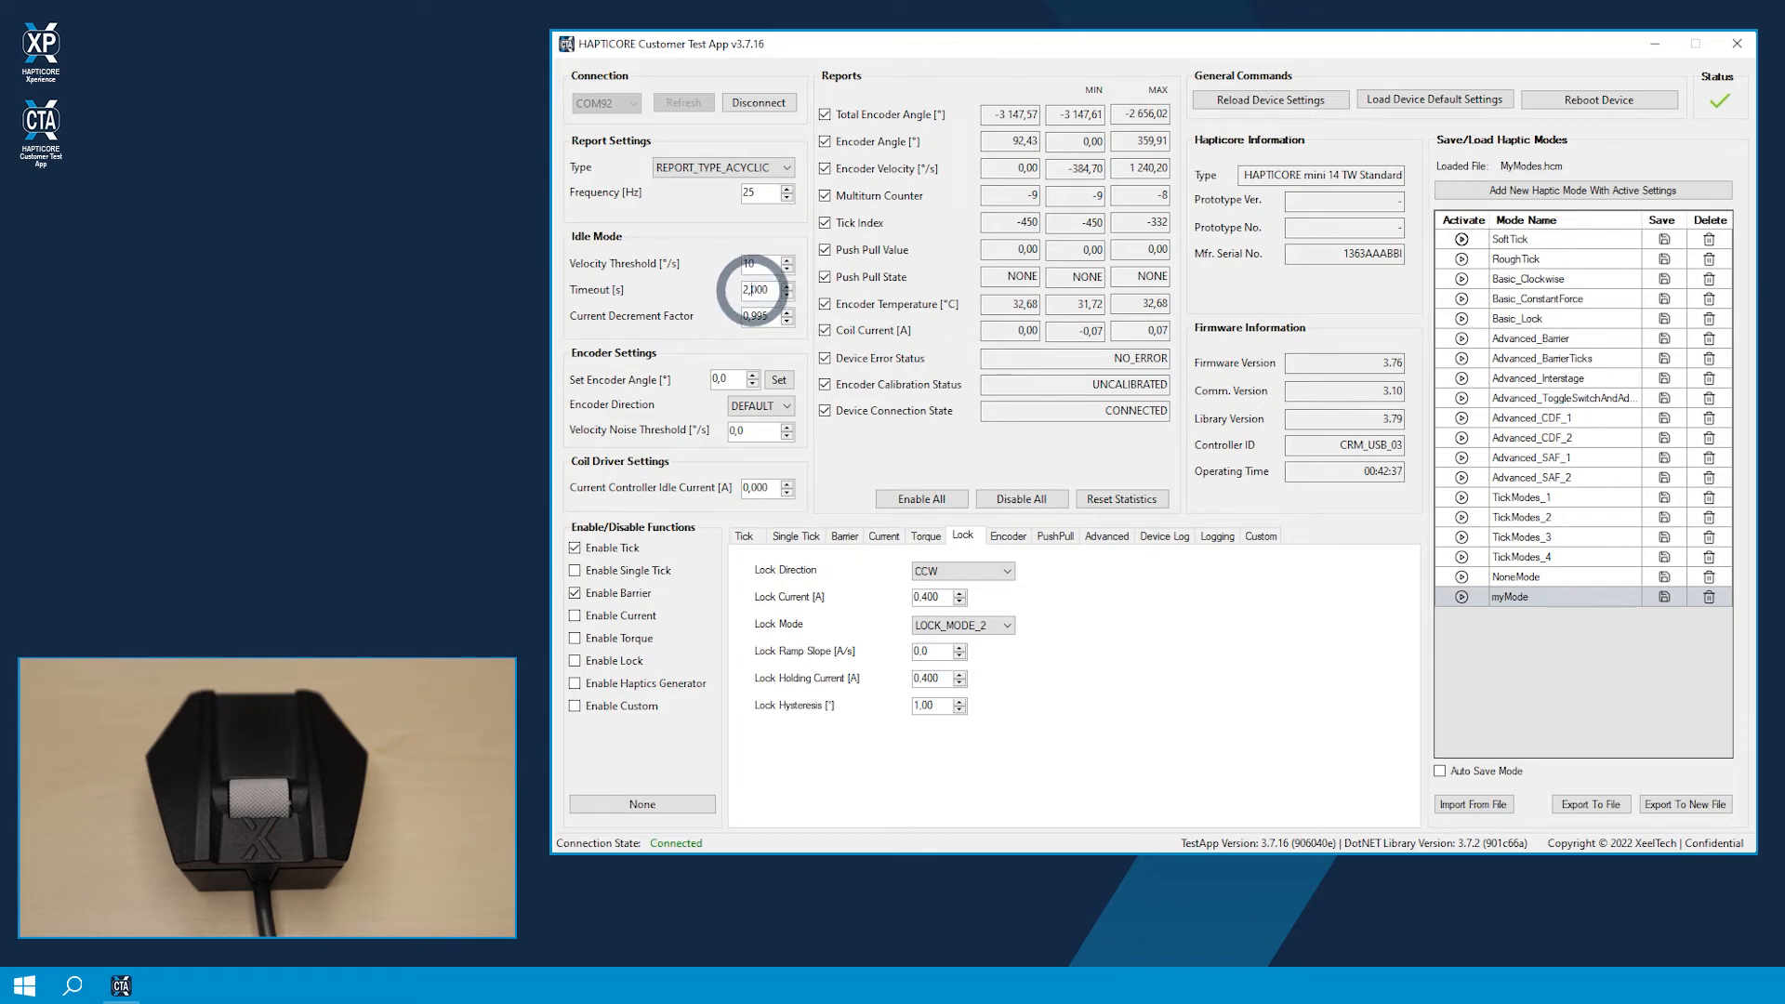
double_click(752, 264)
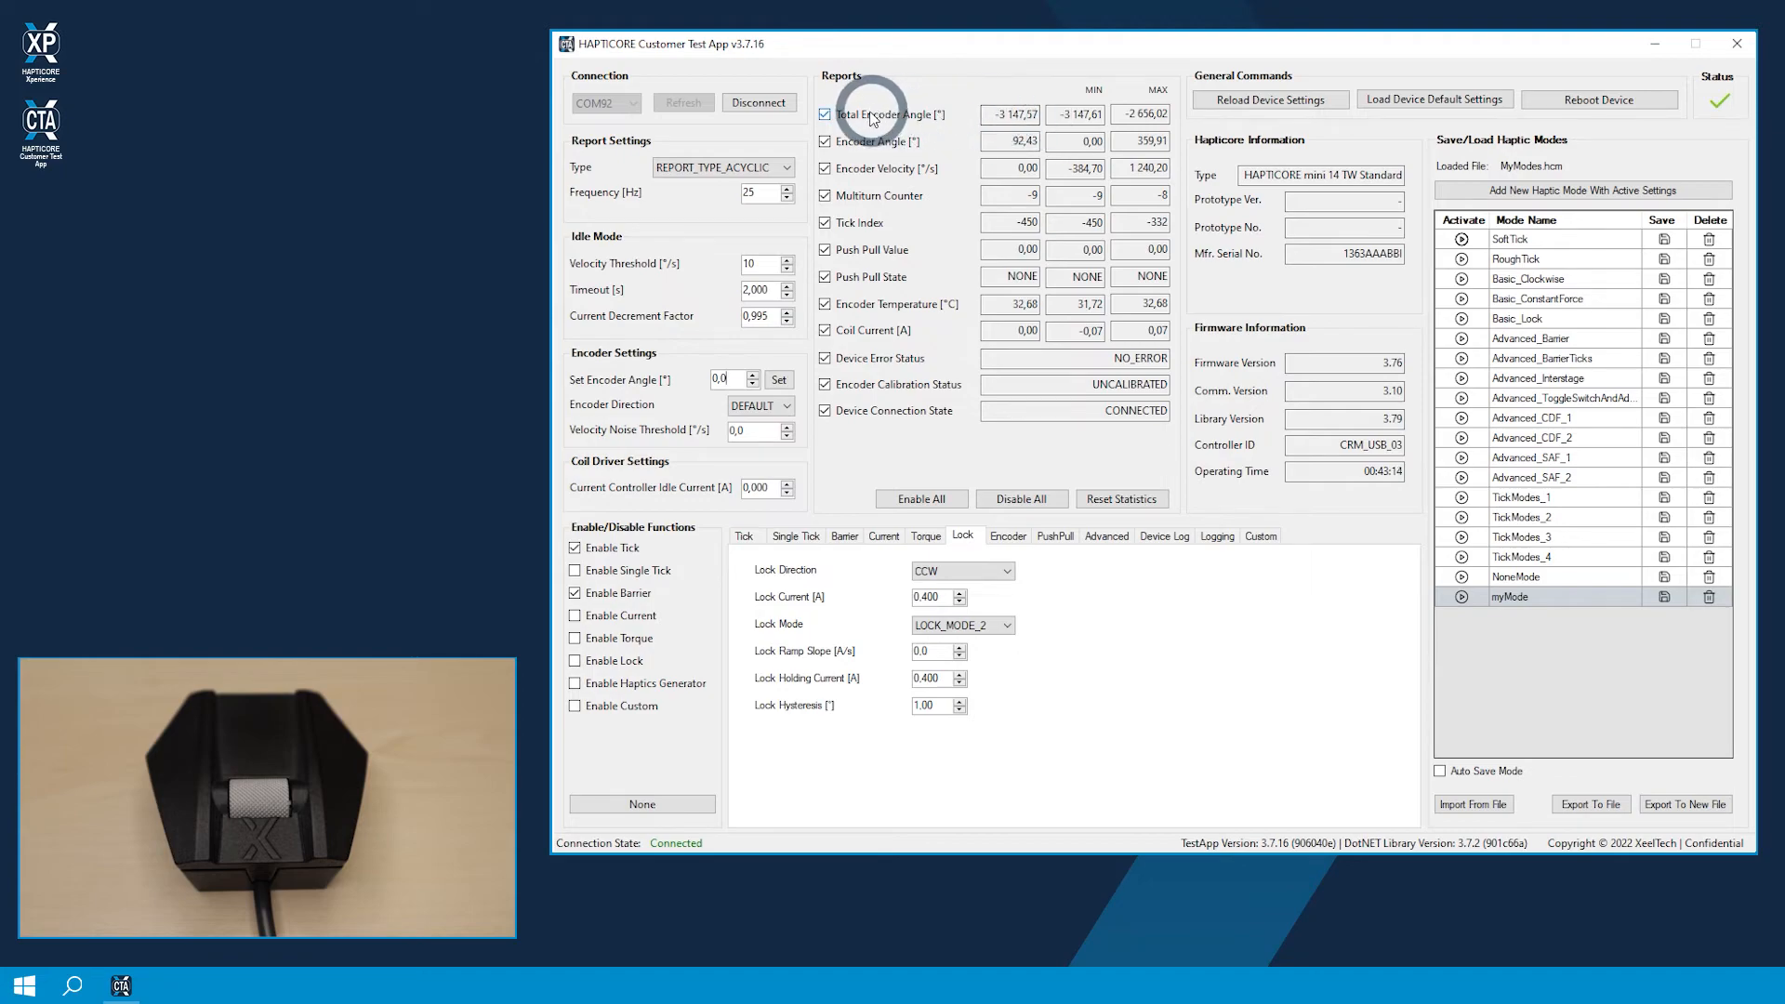
Step: Check the Total Encoder Angle report and set the encoder angle to 0,0°
left_click_drag(984, 113, 1041, 114)
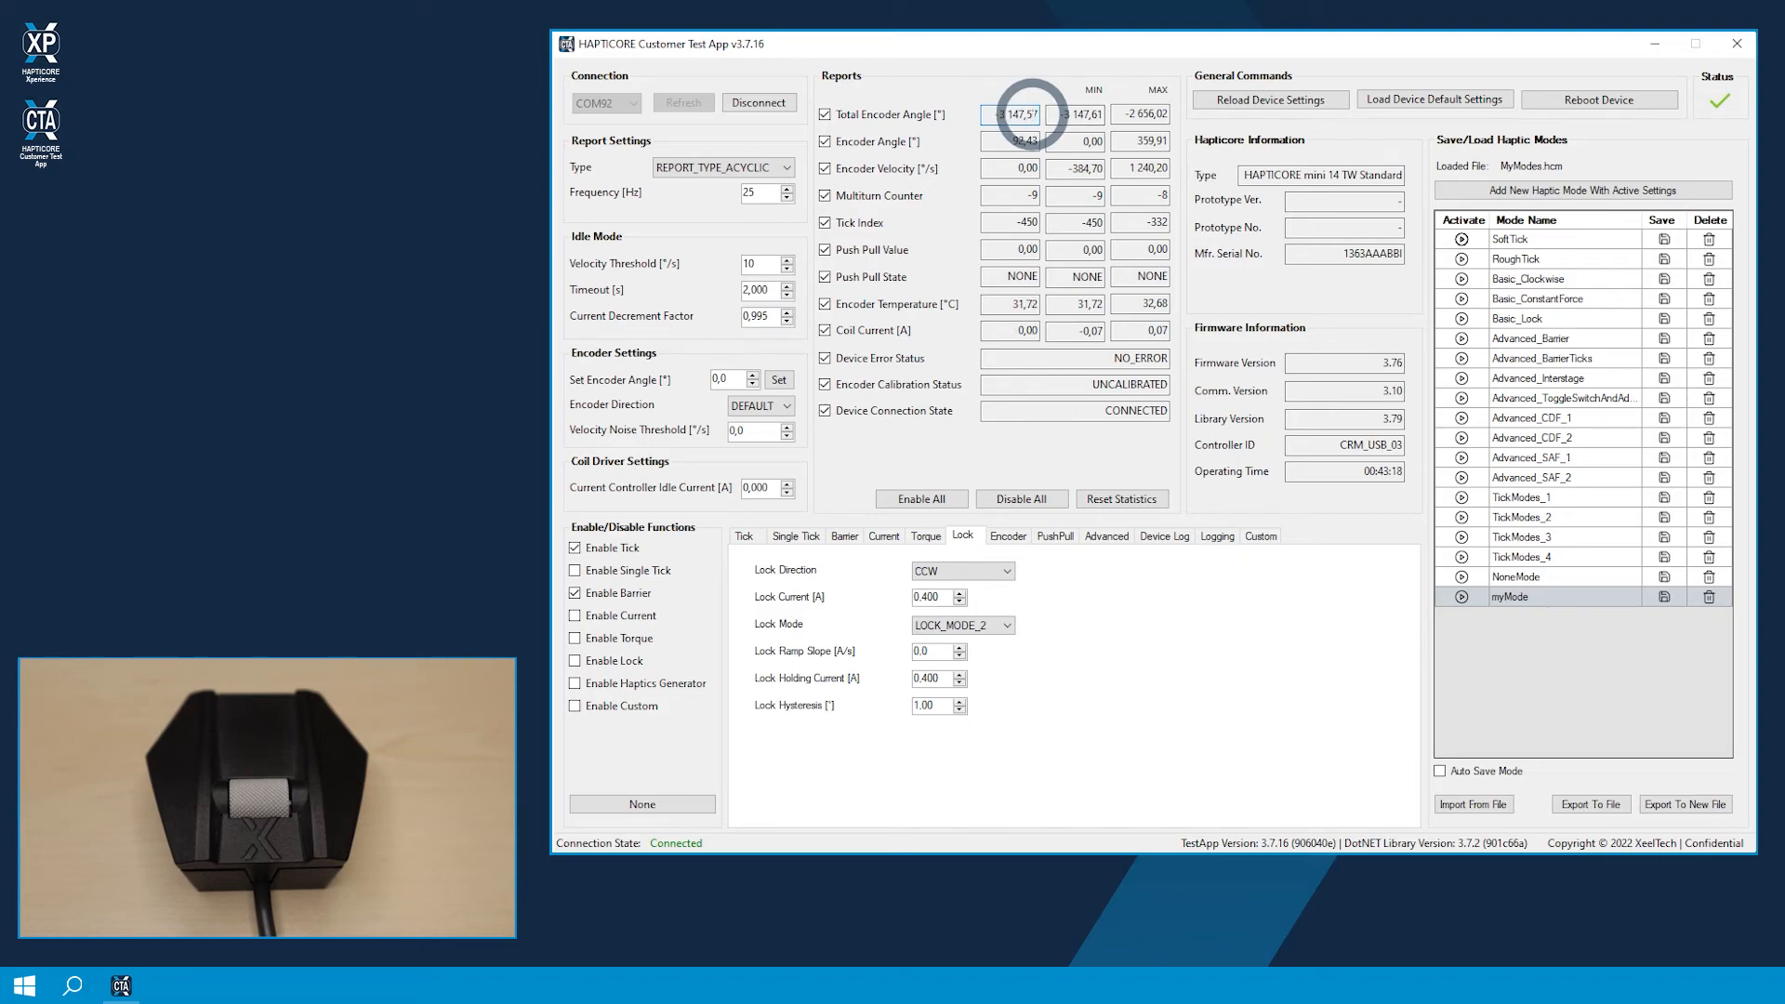
left_click(778, 382)
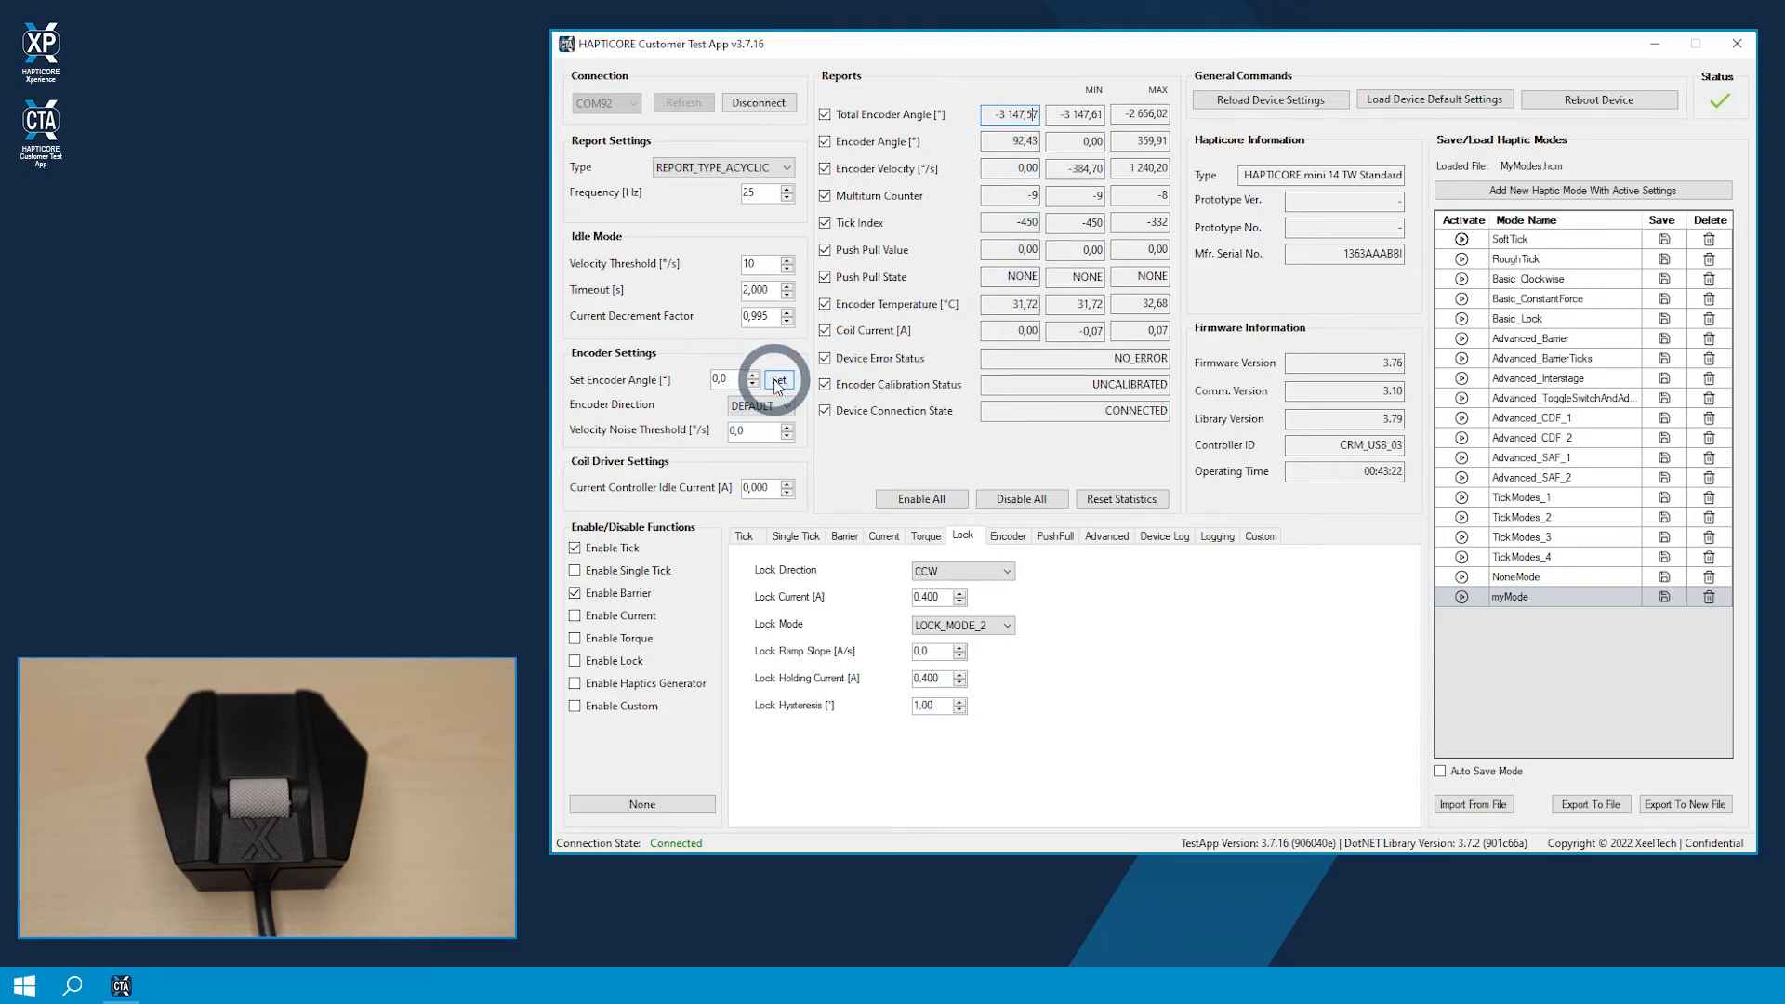